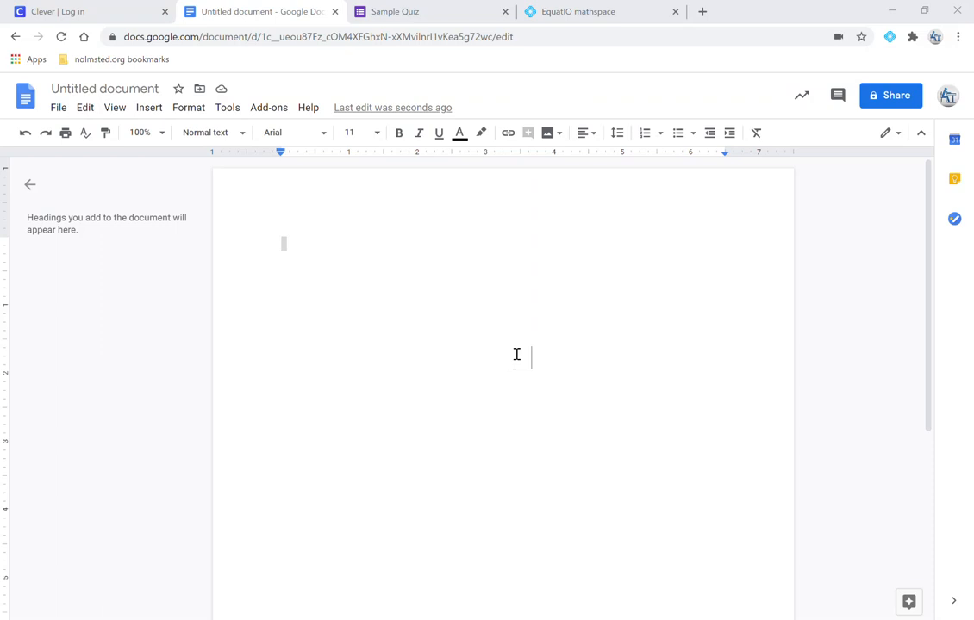
pyautogui.click(485, 353)
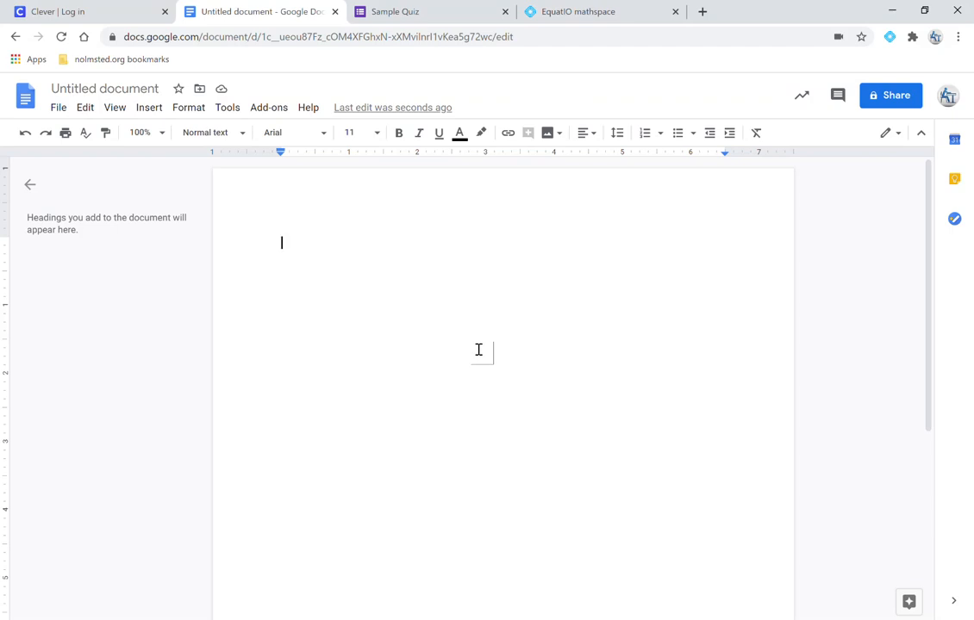
pyautogui.write('2/6')
pyautogui.press('BackSpace')
pyautogui.press('BackSpace')
pyautogui.press('BackSpace')
pyautogui.press('BackSpace')
# - Show the EquatIO math toolbar in the document
pyautogui.click(912, 38)
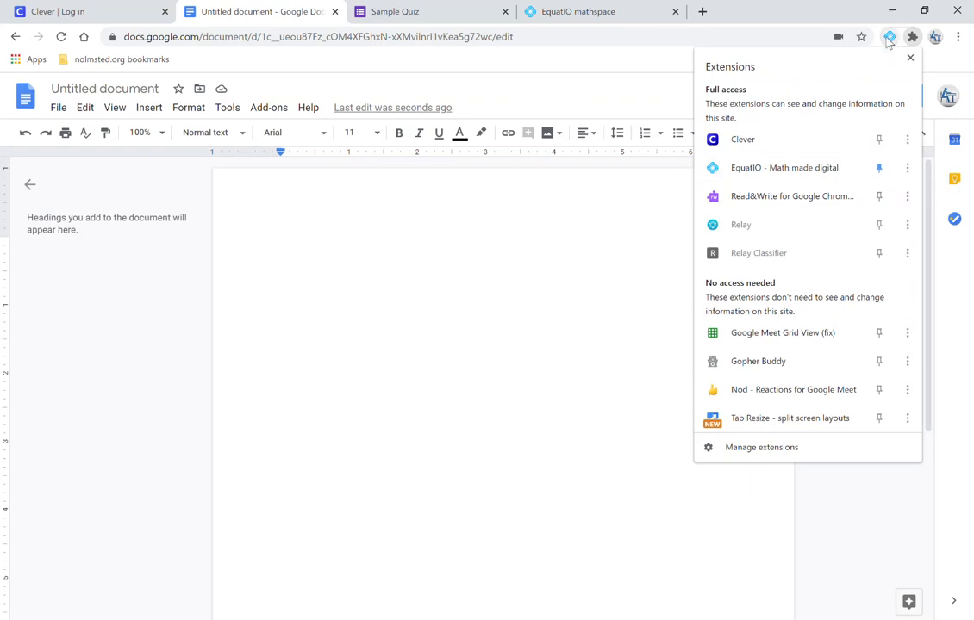
pyautogui.click(442, 258)
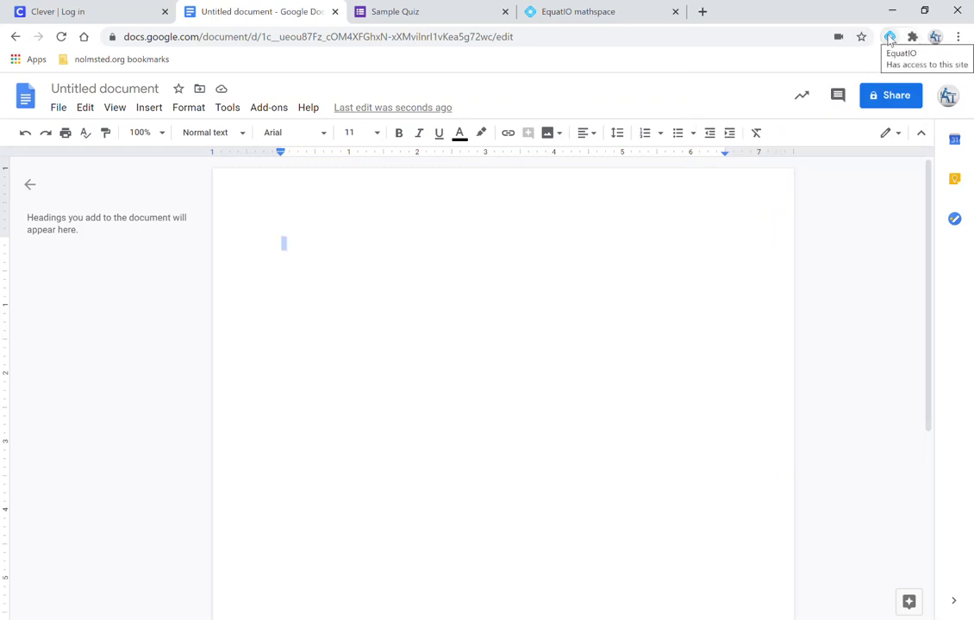
pyautogui.click(889, 38)
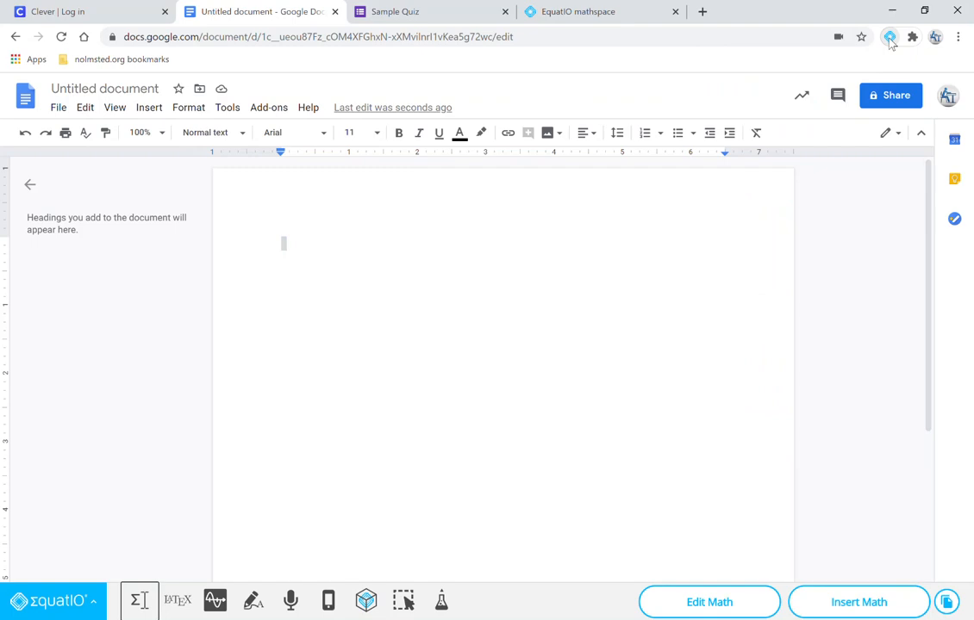
pyautogui.click(889, 38)
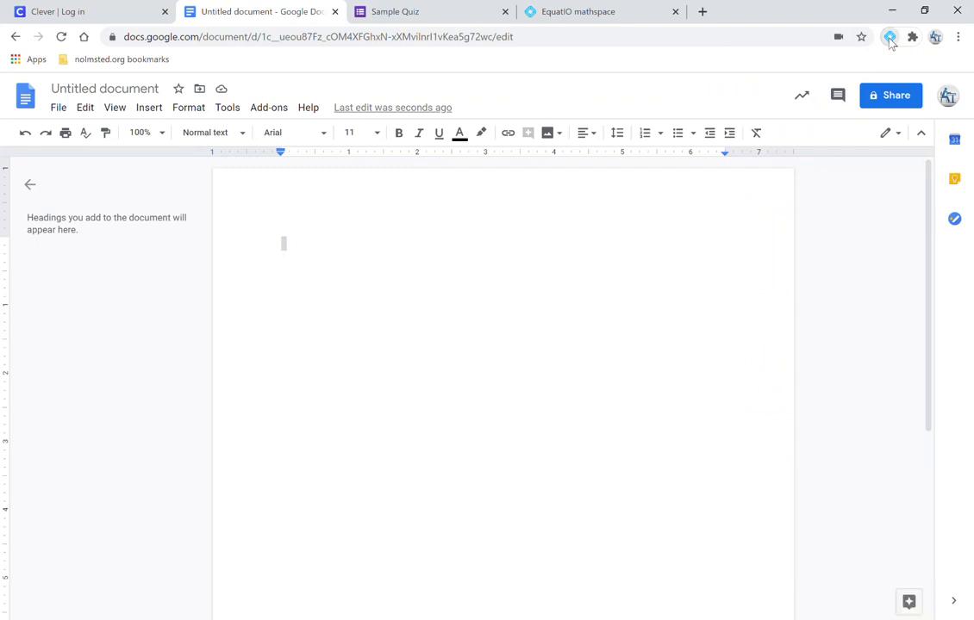
pyautogui.click(889, 39)
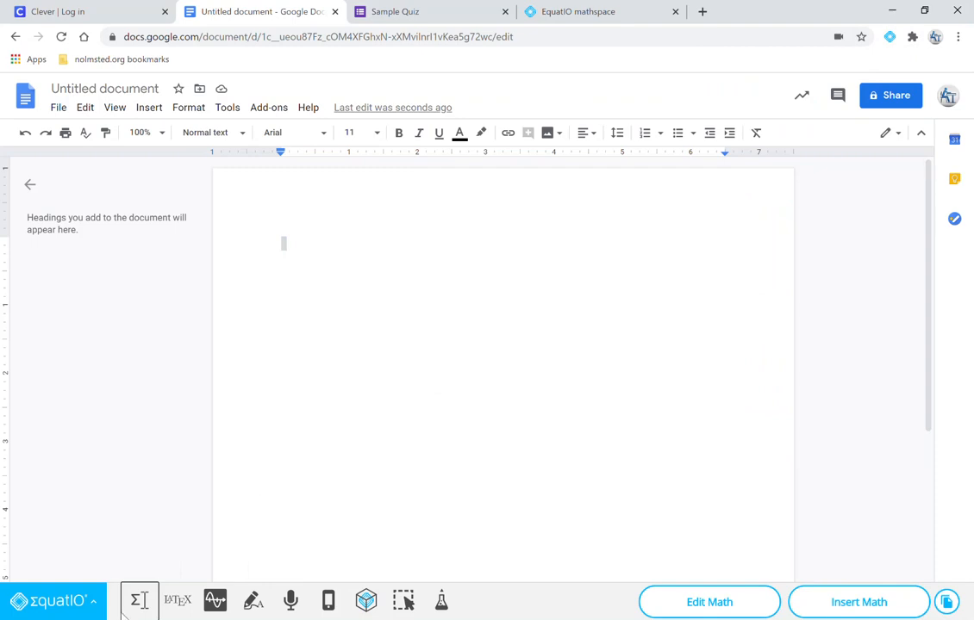
# - Open the EquatIO equation editor and clear the leftover long-division expression from it
pyautogui.click(139, 603)
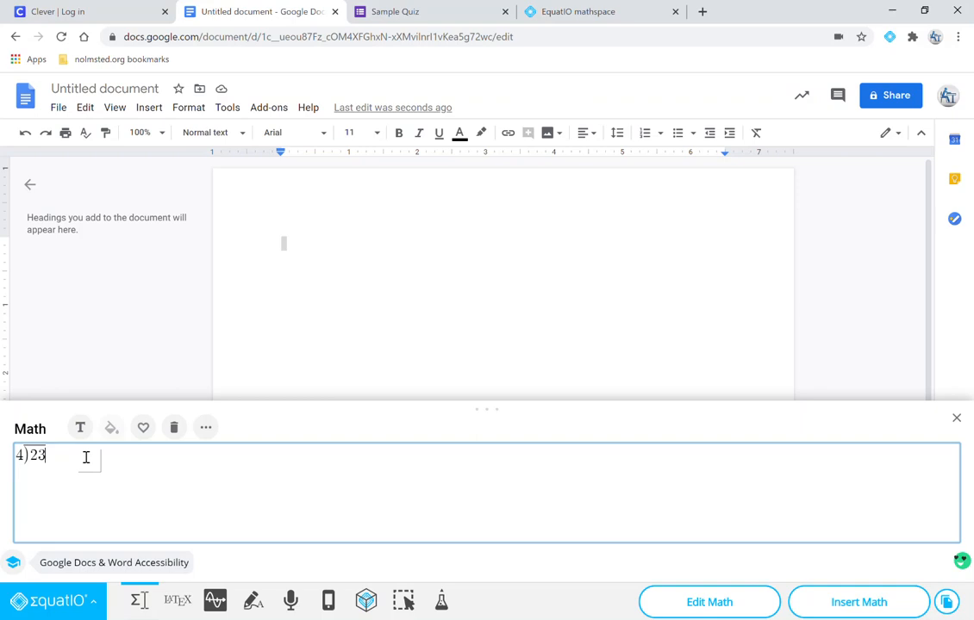
pyautogui.press('BackSpace')
pyautogui.press('BackSpace')
pyautogui.press('BackSpace')
pyautogui.press('BackSpace')
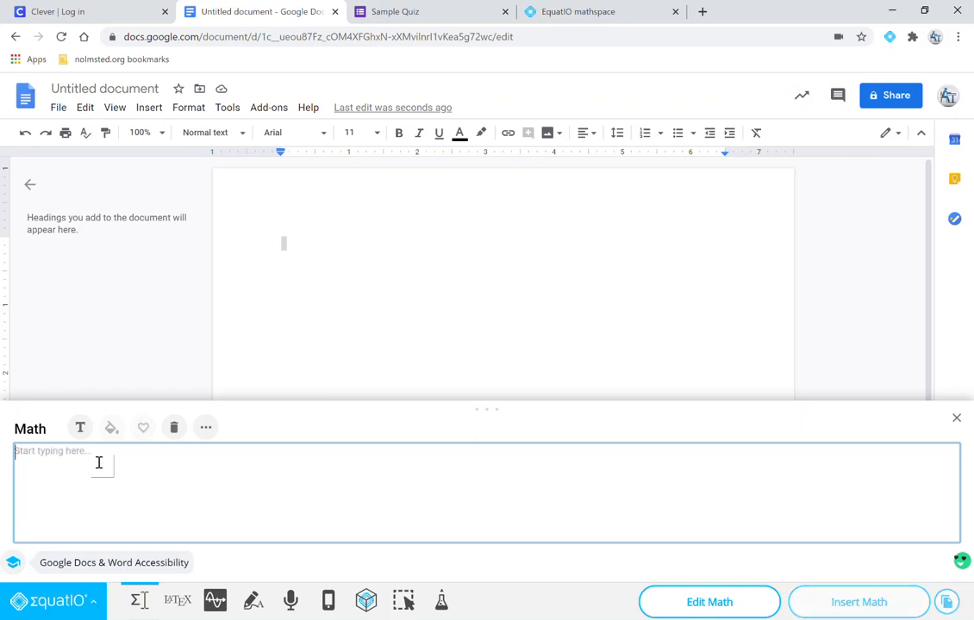
# - Write the fraction 2/3 in the equation editor and insert it into the document
pyautogui.write('2/')
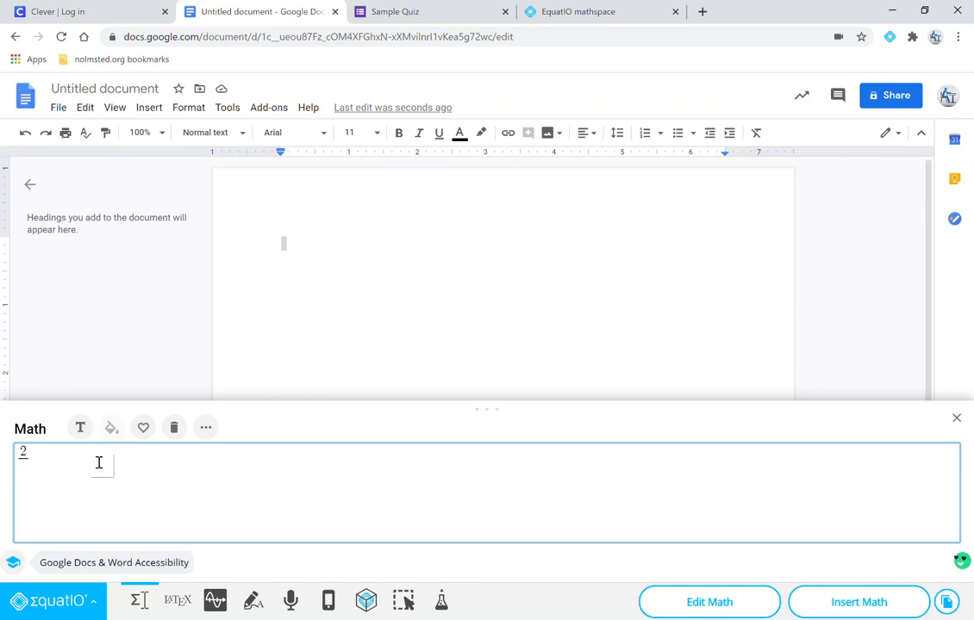
pyautogui.write('3')
pyautogui.click(862, 606)
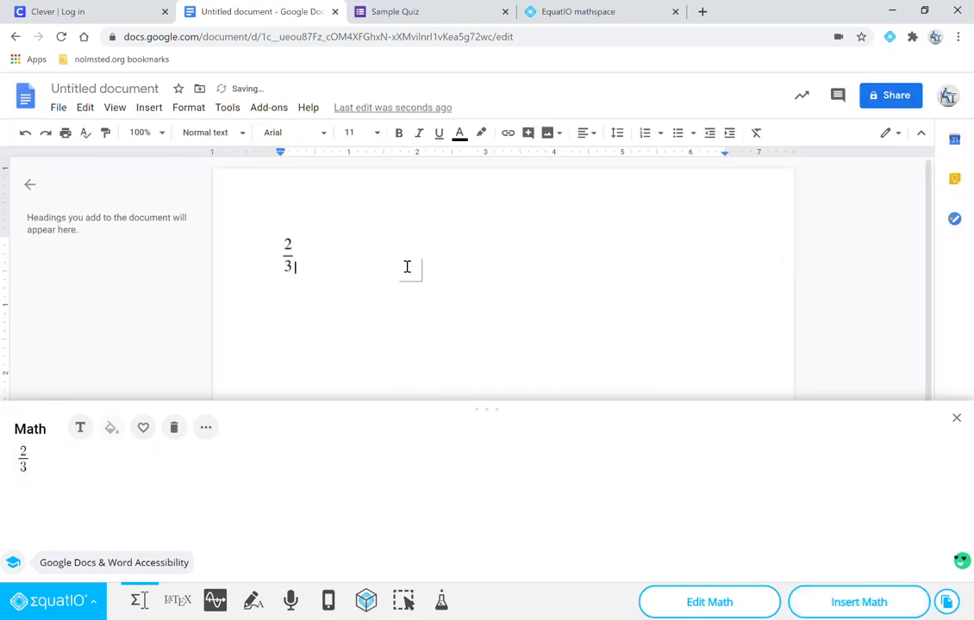
# - Extend the expression in the editor to 2/3 + 4/6 = and insert it into the document
pyautogui.click(288, 284)
pyautogui.click(32, 461)
pyautogui.write('+')
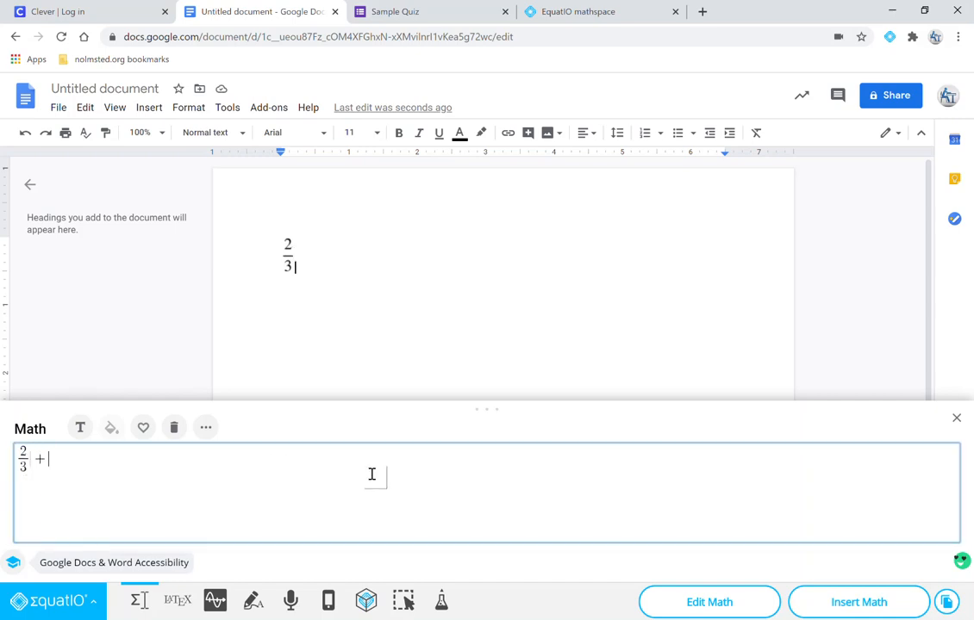
pyautogui.write('4/6=')
pyautogui.press('BackSpace')
pyautogui.press('Right')
pyautogui.write('=')
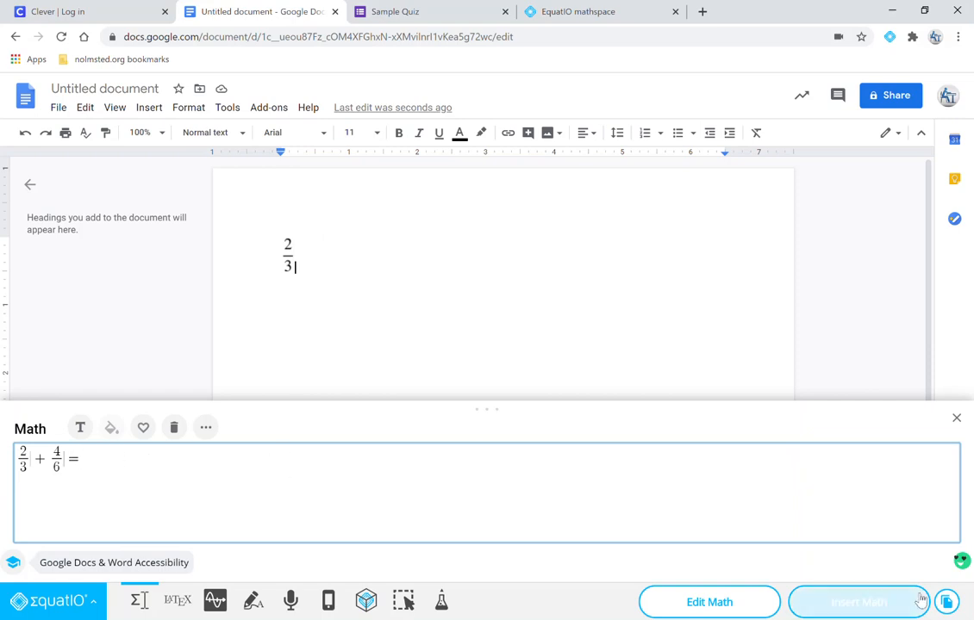
pyautogui.click(826, 605)
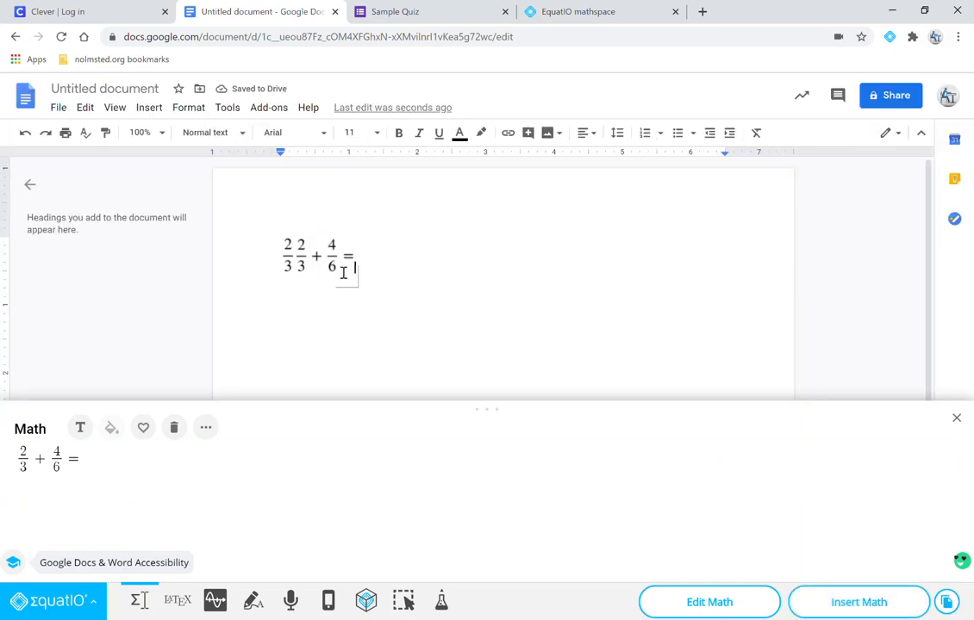
# - Move the inserted equation in front of the standalone 2/3 and change its second fraction to 4/3
pyautogui.click(314, 262)
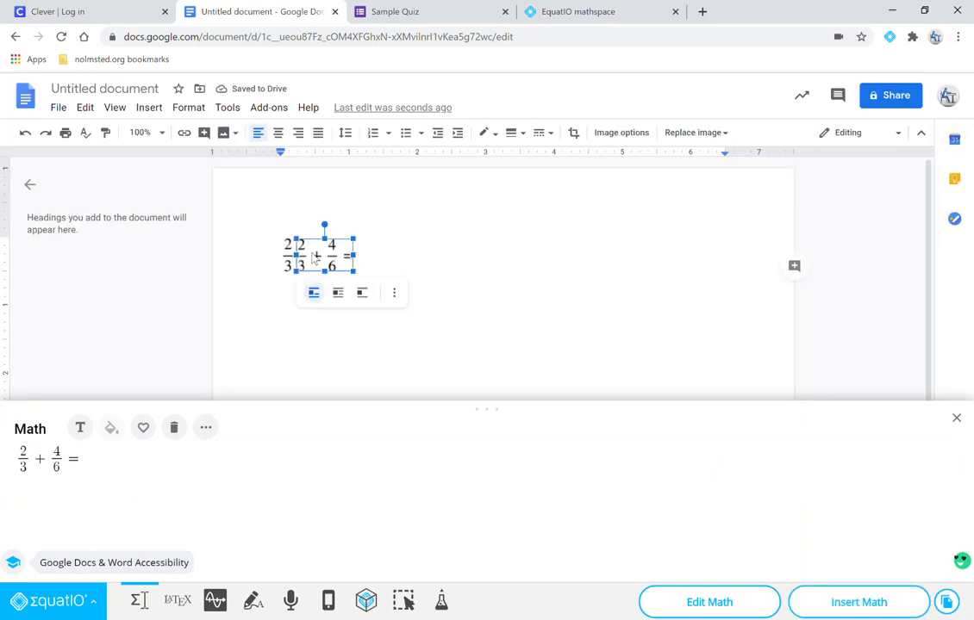
pyautogui.moveTo(313, 262); pyautogui.dragTo(275, 333)
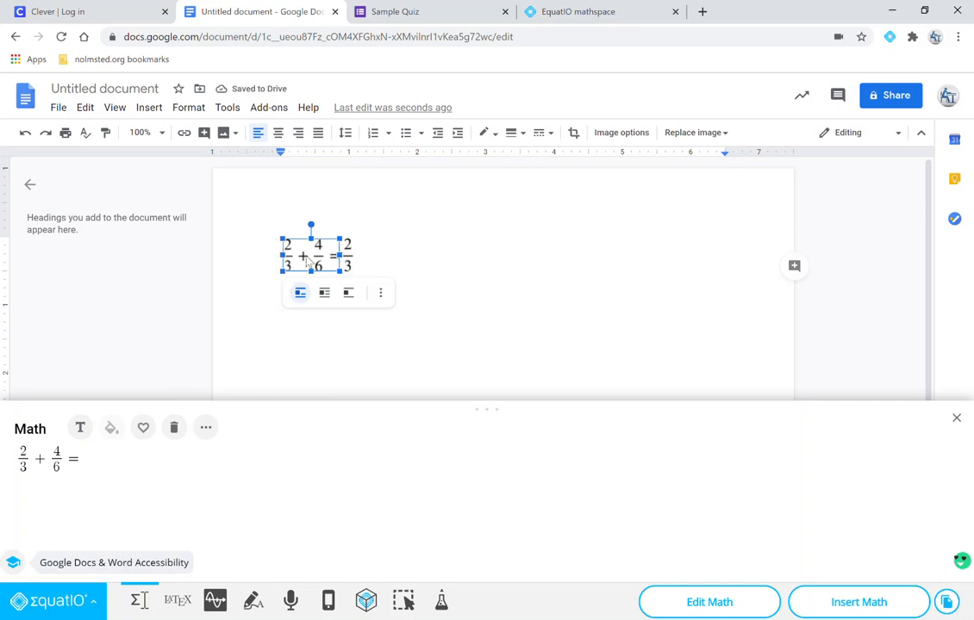
pyautogui.click(715, 605)
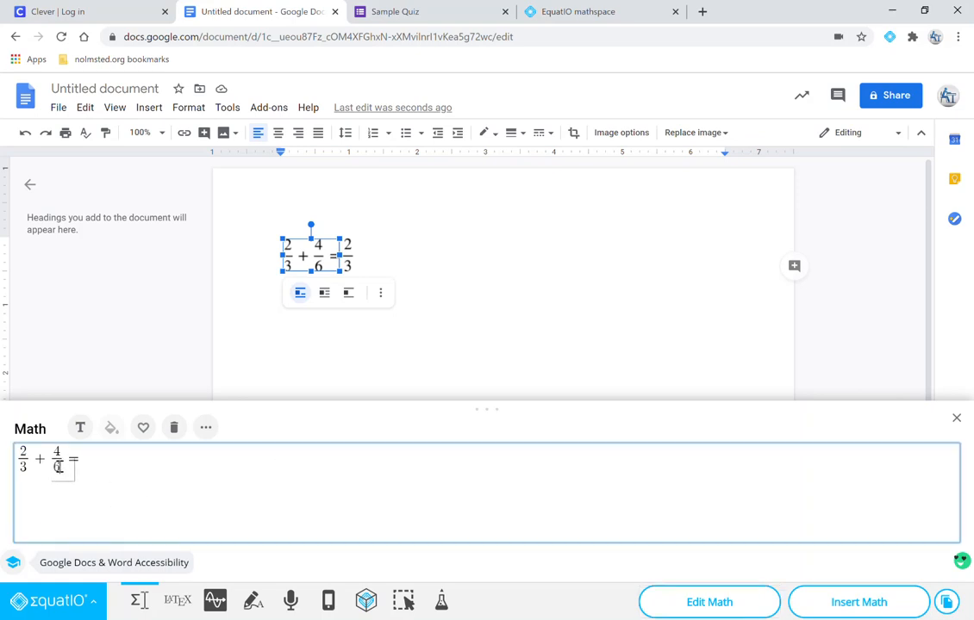
pyautogui.press('BackSpace')
pyautogui.write('2')
pyautogui.press('BackSpace')
pyautogui.write('3')
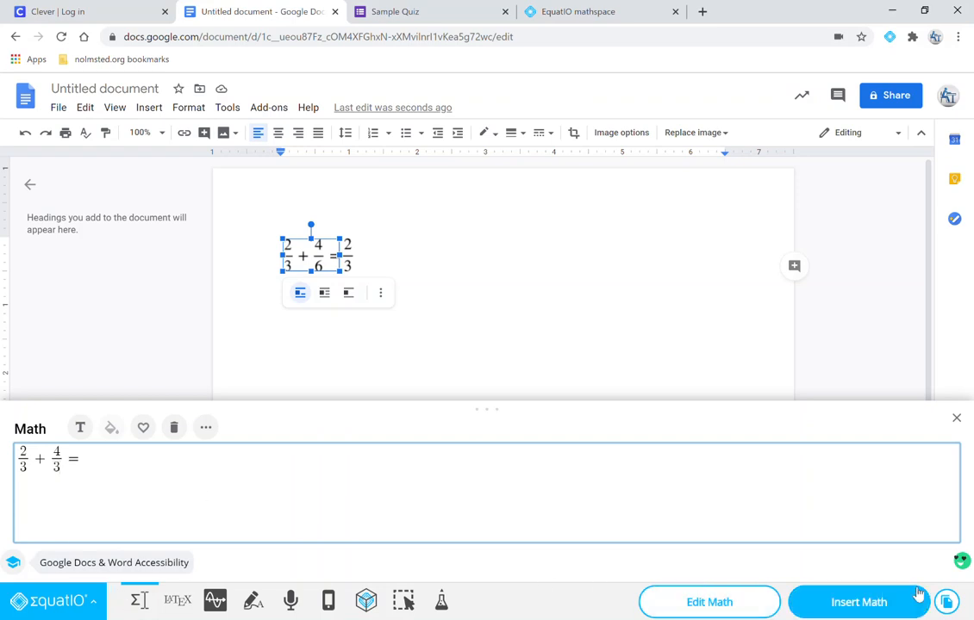
pyautogui.click(873, 605)
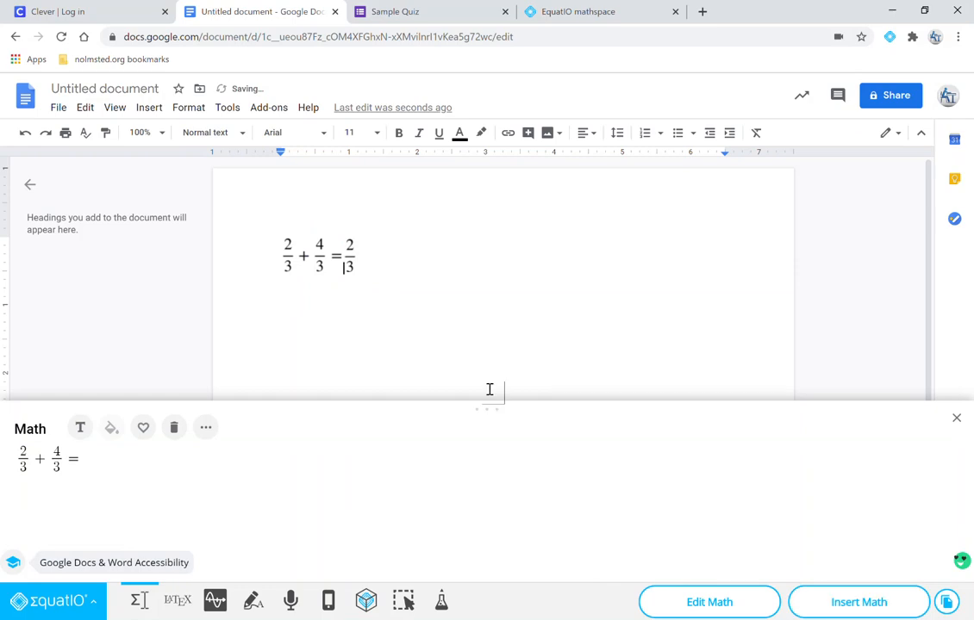
# - Replace the stray 2/3 and the incomplete equation in the document with the completed equation 2/3 + 4/3 = 6/3 = 2
pyautogui.press('Right')
pyautogui.press('BackSpace')
pyautogui.click(104, 452)
pyautogui.write('6/3')
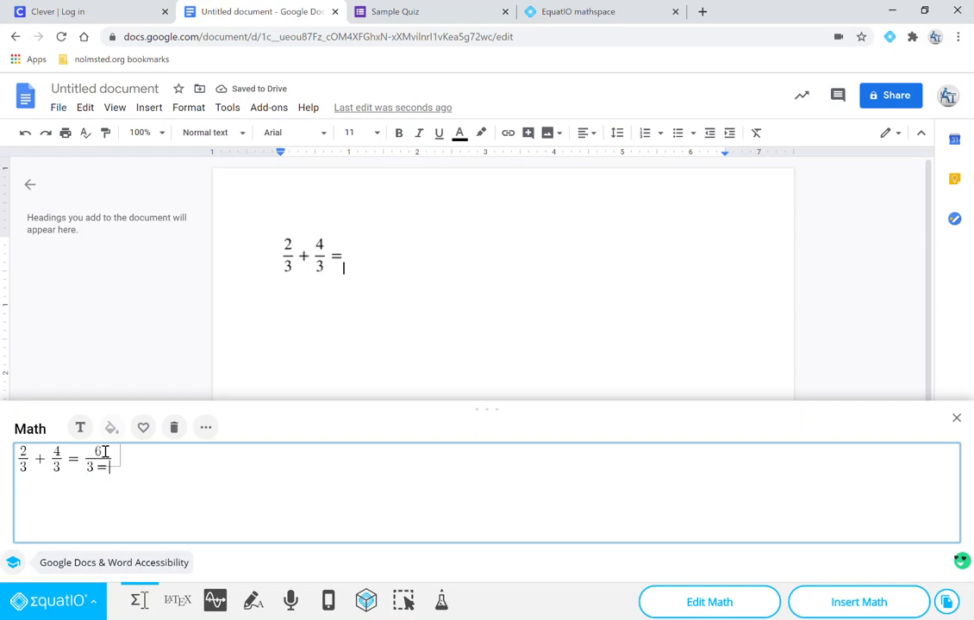
pyautogui.press('Right')
pyautogui.write('=2')
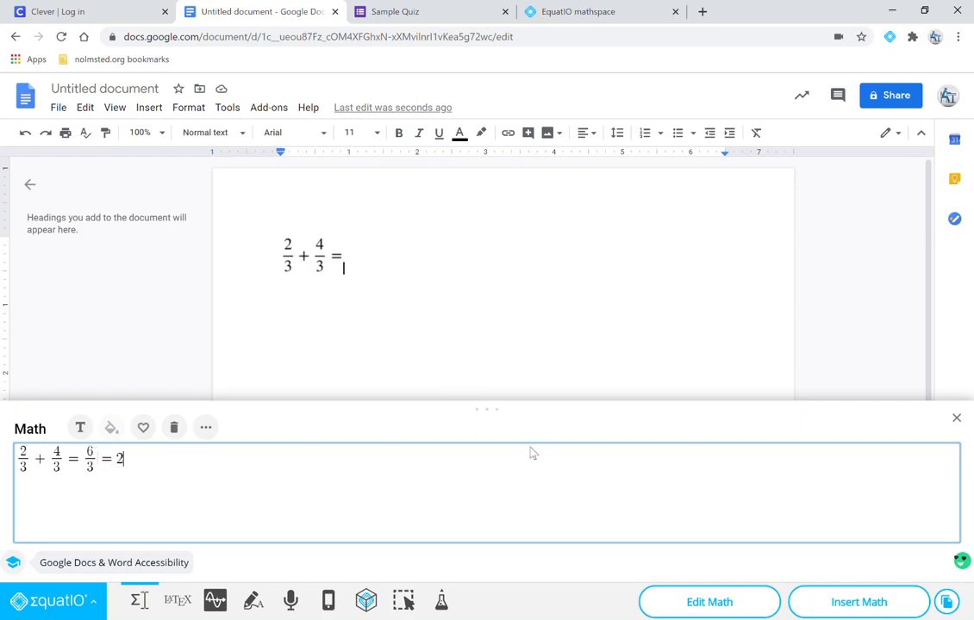
pyautogui.click(853, 602)
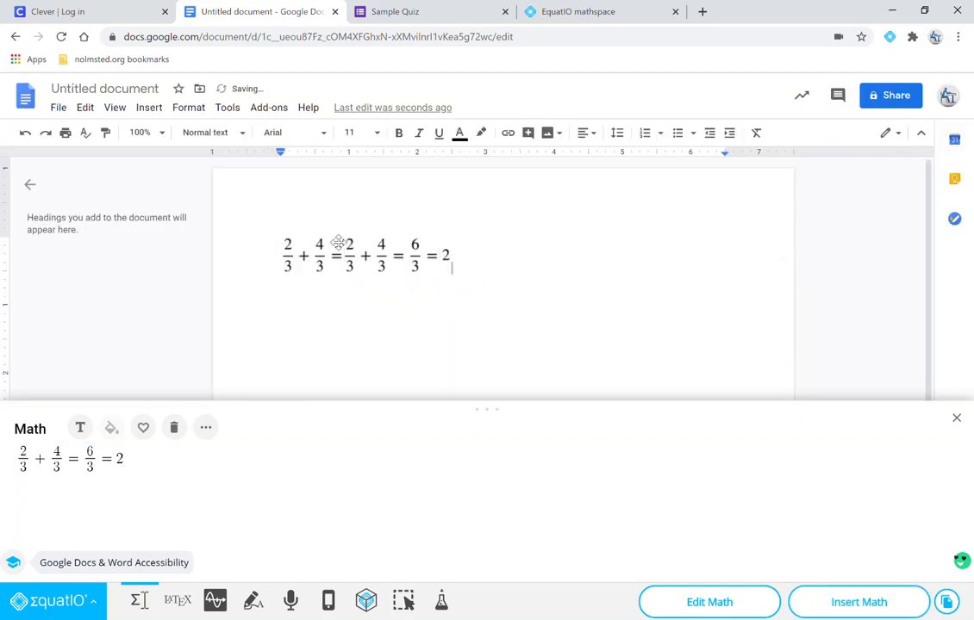
pyautogui.click(315, 253)
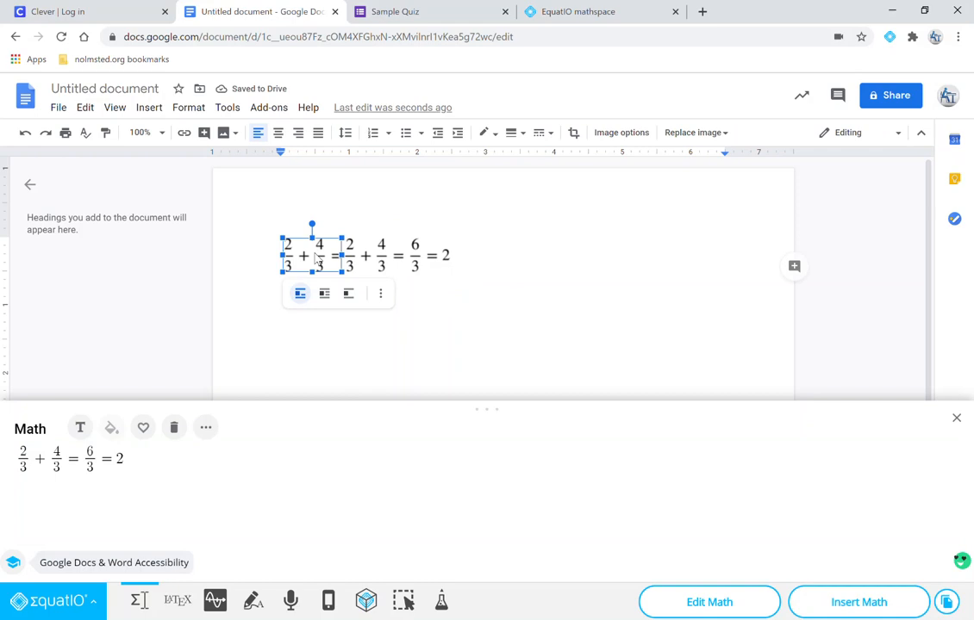
pyautogui.press('Delete')
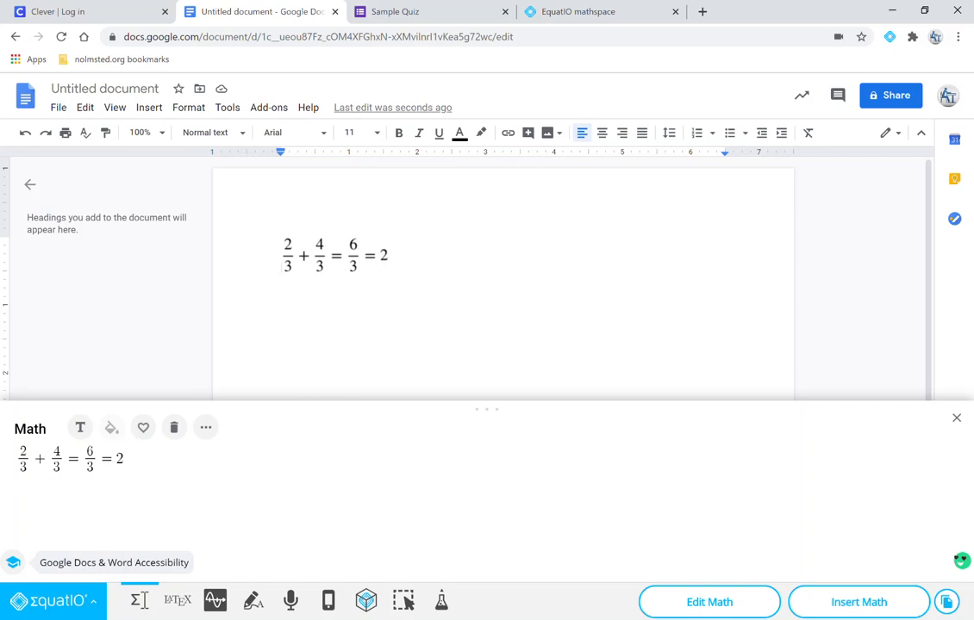
# - Add the Addition (2 digit vertical) layout template to the equation editor
pyautogui.click(206, 431)
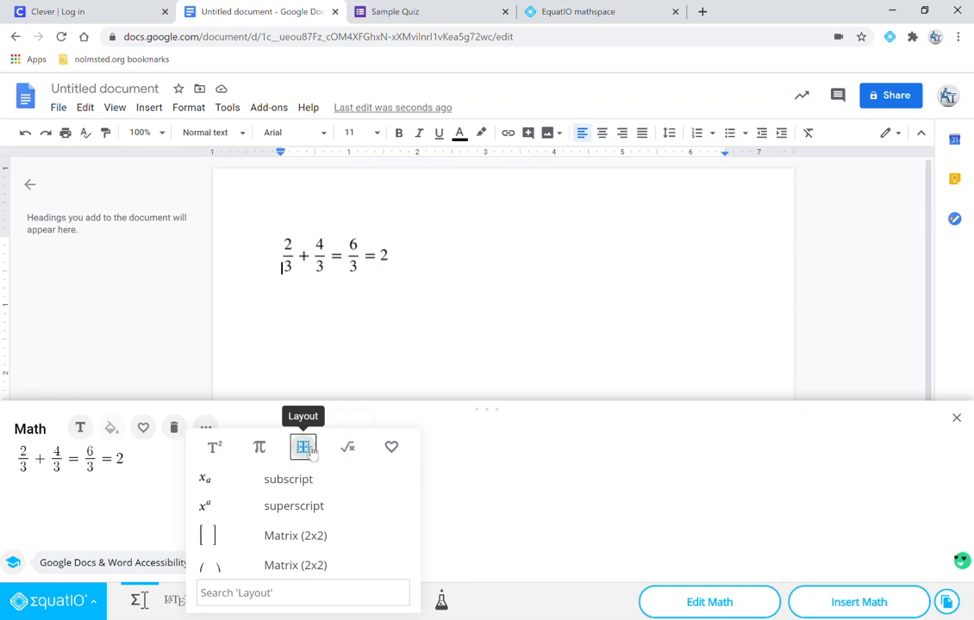
pyautogui.scroll(-4, 302, 498)
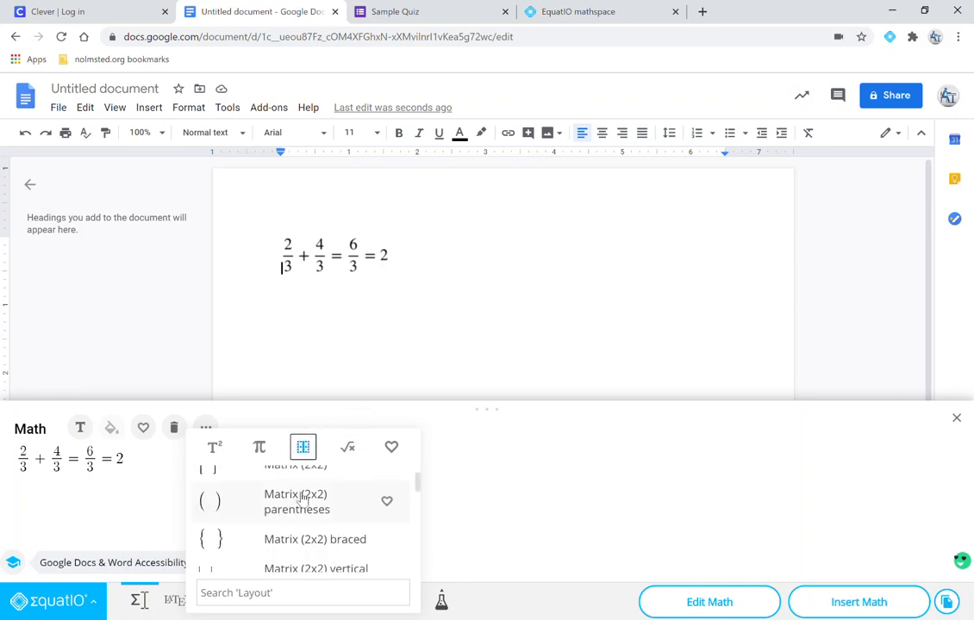
pyautogui.scroll(-8, 302, 498)
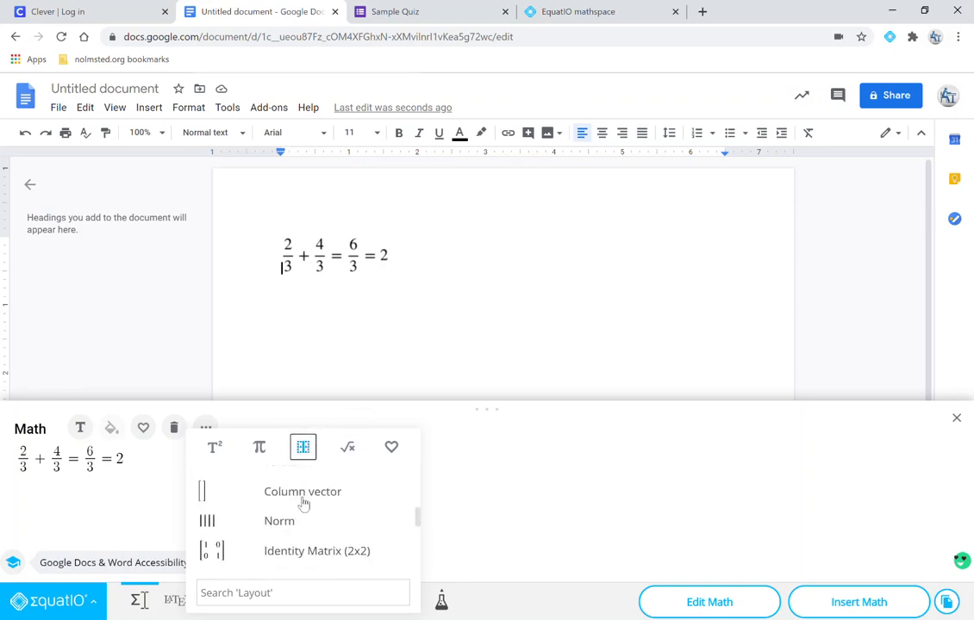
pyautogui.scroll(-3, 302, 504)
pyautogui.scroll(2, 303, 505)
pyautogui.scroll(-1, 303, 504)
pyautogui.scroll(-2, 303, 504)
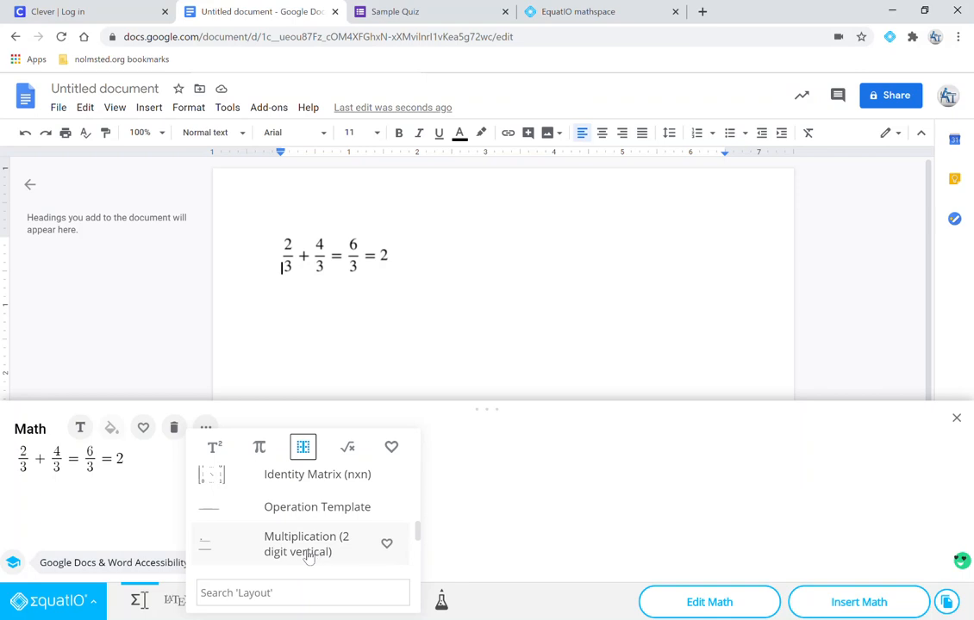
pyautogui.scroll(-5, 308, 556)
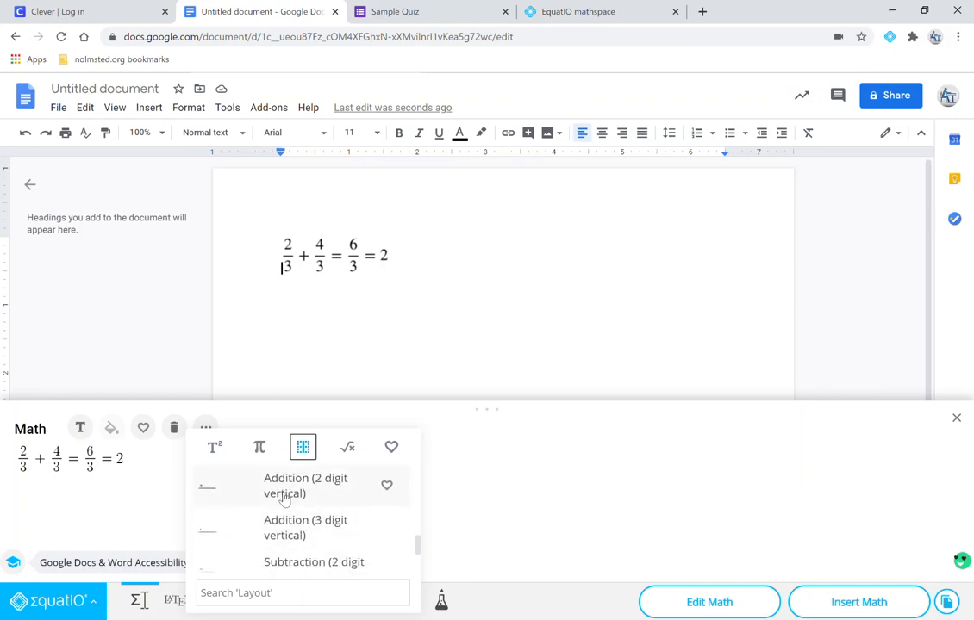
pyautogui.click(285, 495)
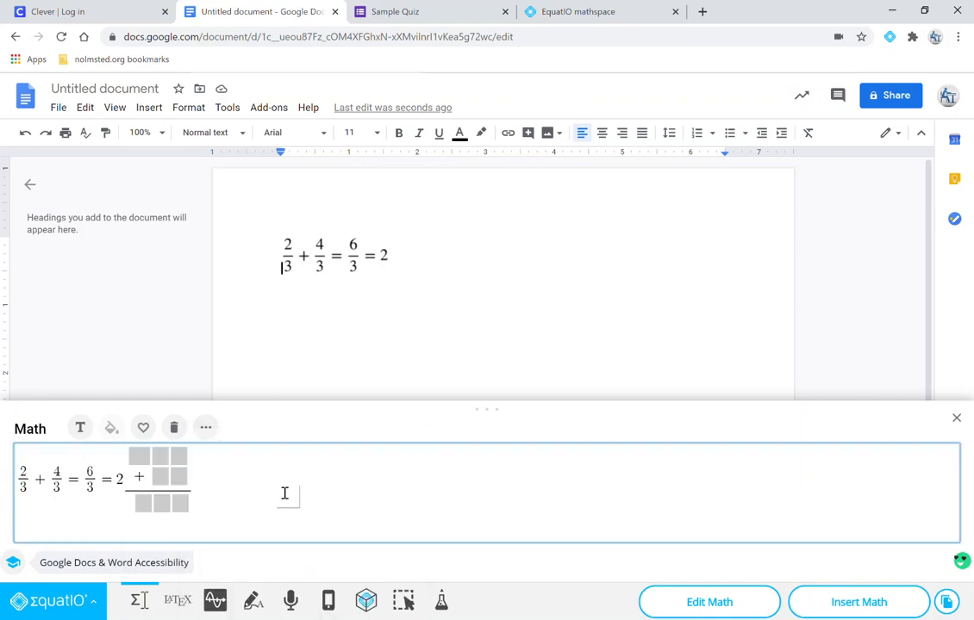
# - Erase the fraction equation in front of the vertical addition template in the editor
pyautogui.click(123, 483)
pyautogui.press('BackSpace')
pyautogui.press('BackSpace')
pyautogui.press('BackSpace')
pyautogui.press('BackSpace')
pyautogui.press('BackSpace')
pyautogui.press('BackSpace')
pyautogui.press('BackSpace')
pyautogui.press('BackSpace')
pyautogui.press('BackSpace')
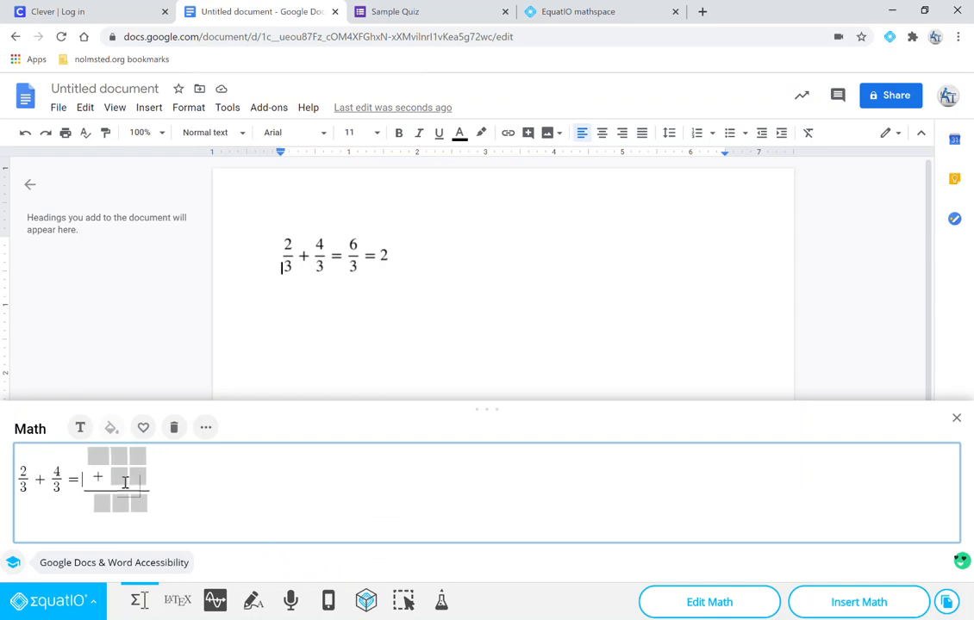
pyautogui.press('BackSpace')
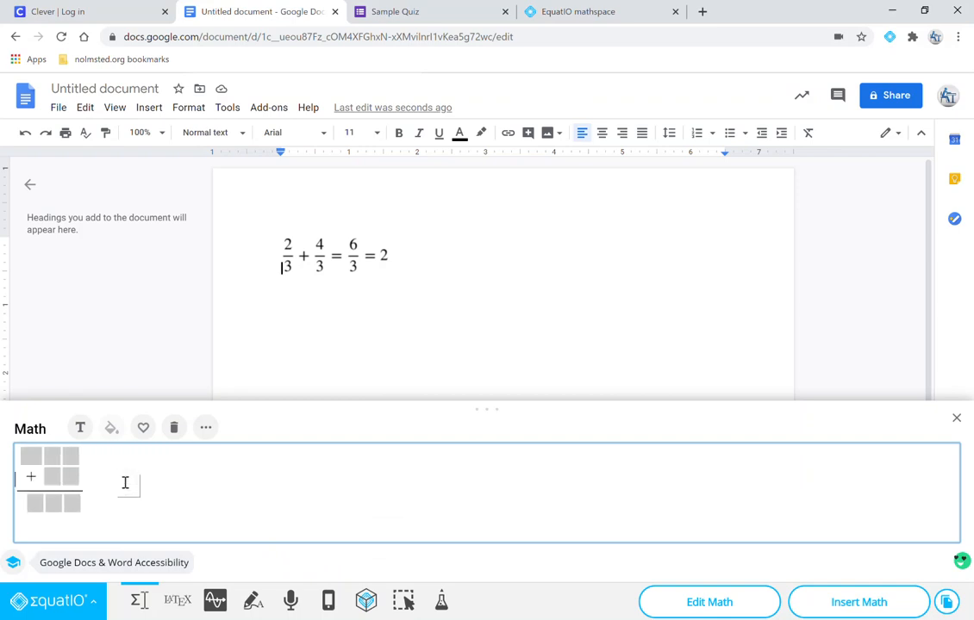
# - Fill in the vertical addition template with 345 in the upper row and 56 in the row below
pyautogui.click(27, 453)
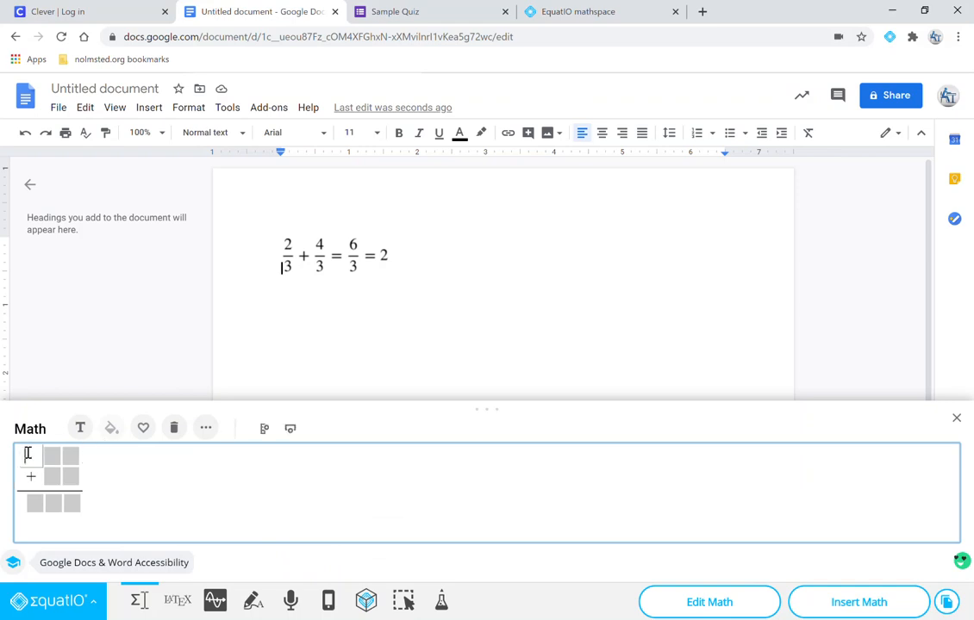
pyautogui.write('343')
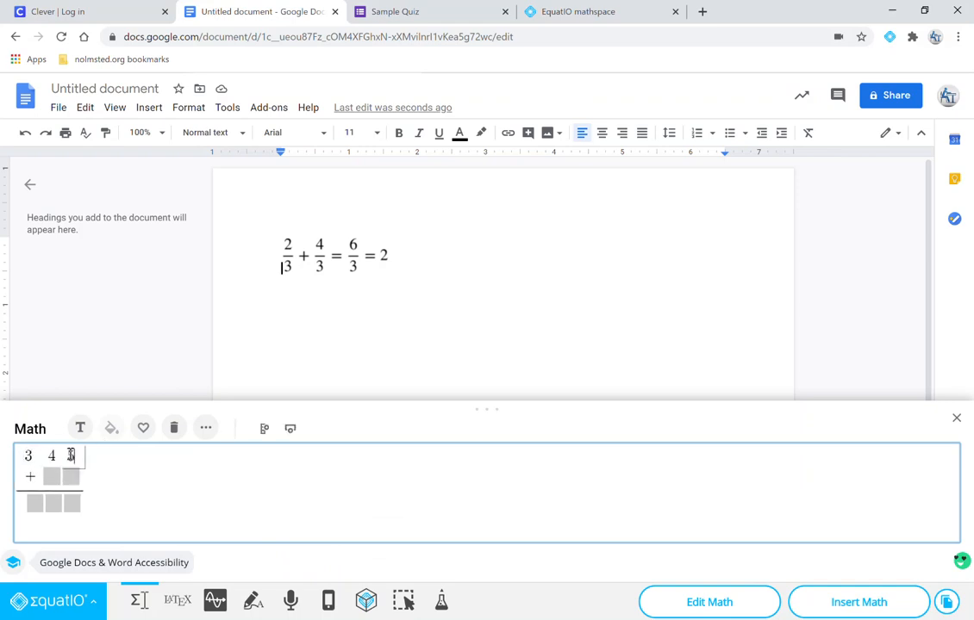
pyautogui.click(51, 476)
pyautogui.write('56')
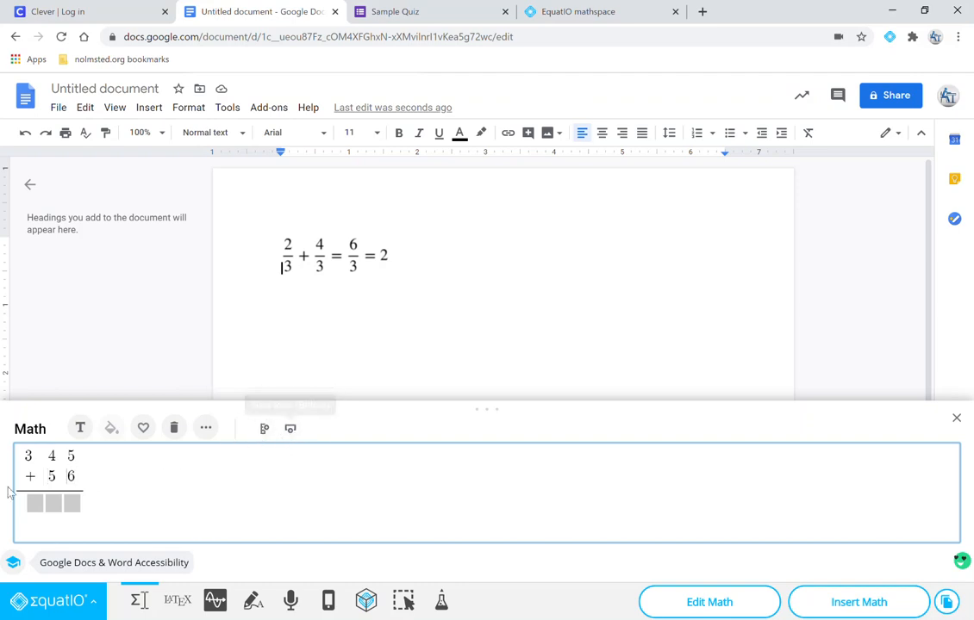
# - Look through the layout templates for vertical subtraction, long division and partial products
pyautogui.click(206, 430)
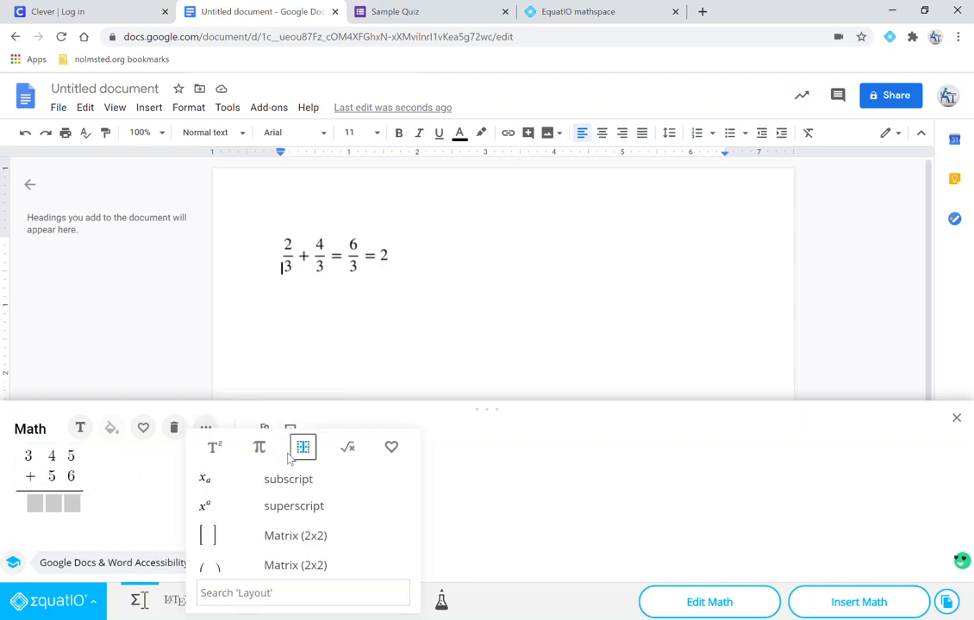
pyautogui.scroll(-10, 305, 513)
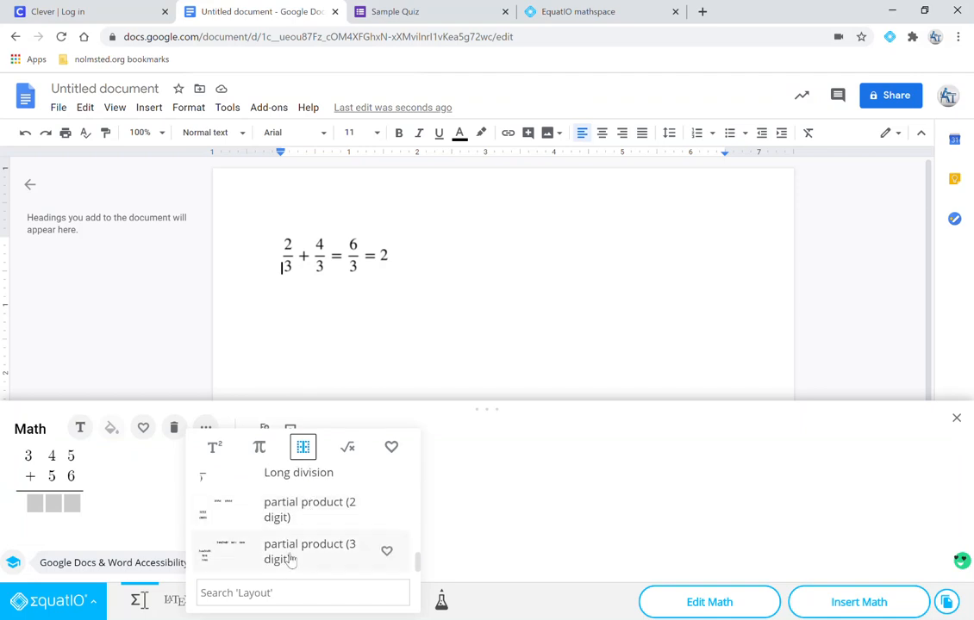
pyautogui.scroll(2, 292, 559)
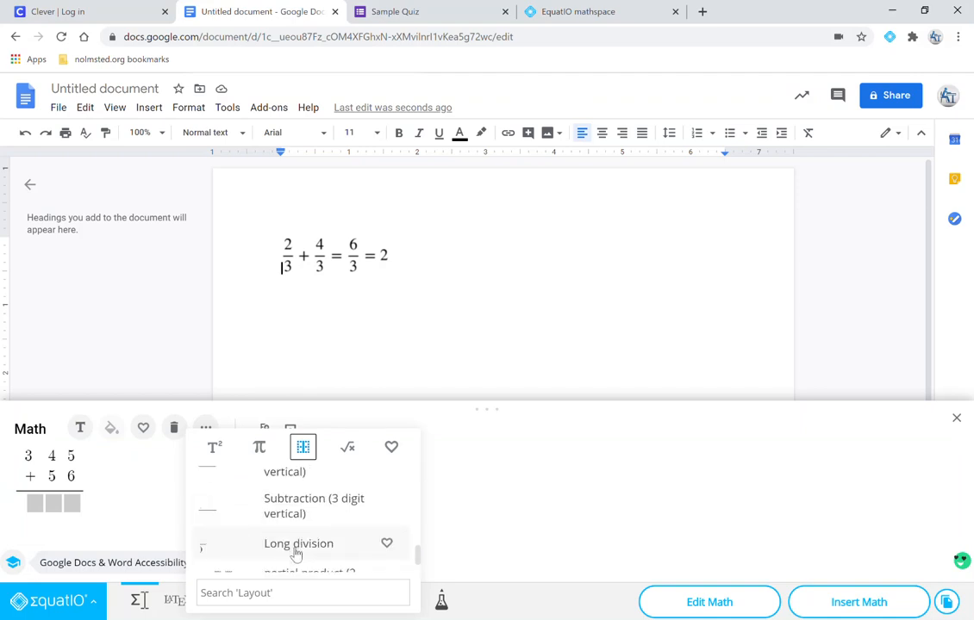
pyautogui.scroll(1, 298, 517)
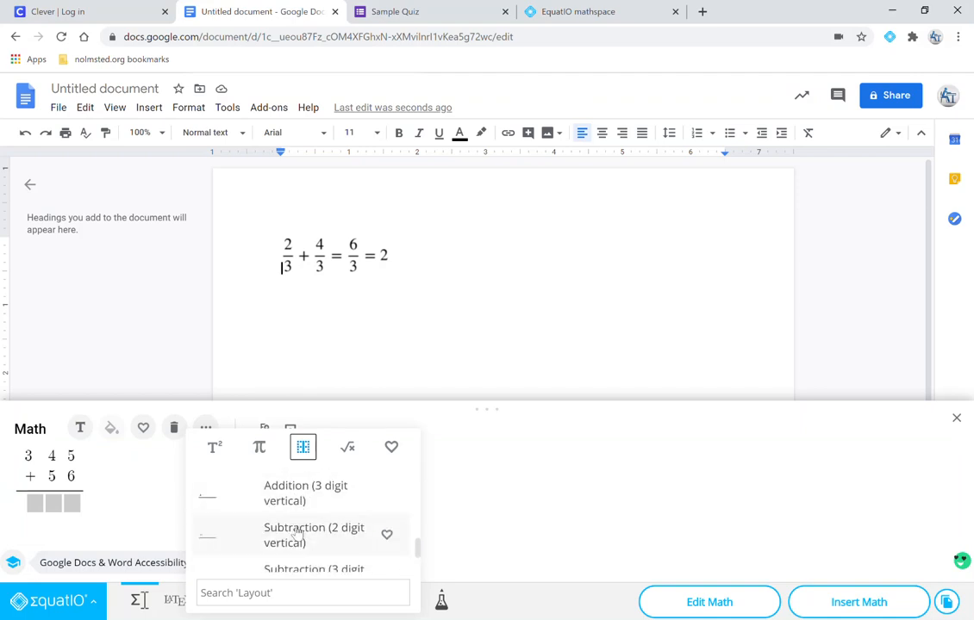
pyautogui.scroll(1, 284, 500)
pyautogui.scroll(-1, 290, 522)
pyautogui.scroll(-3, 288, 523)
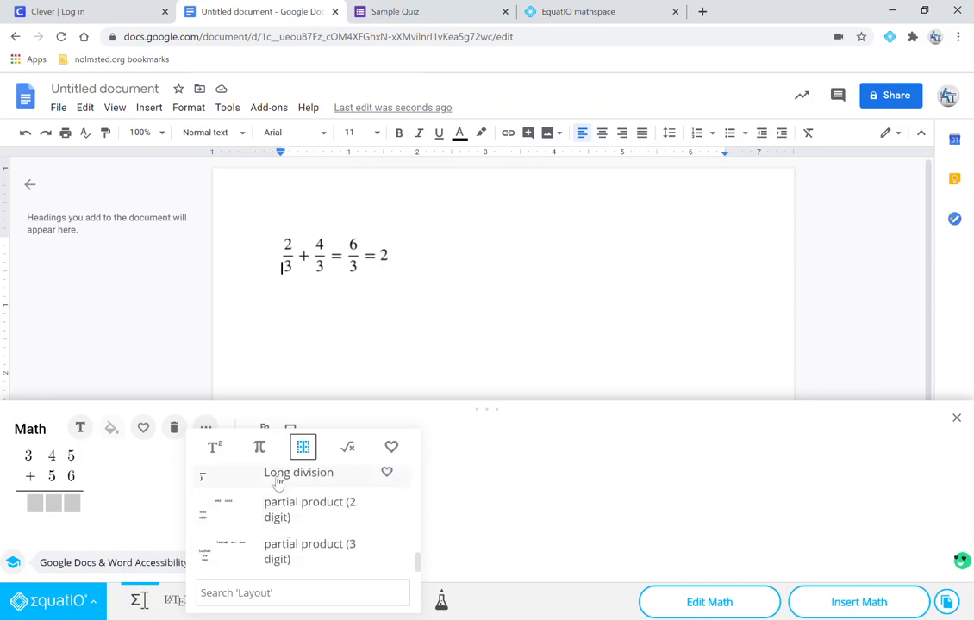
pyautogui.scroll(1, 279, 490)
pyautogui.scroll(-1, 278, 491)
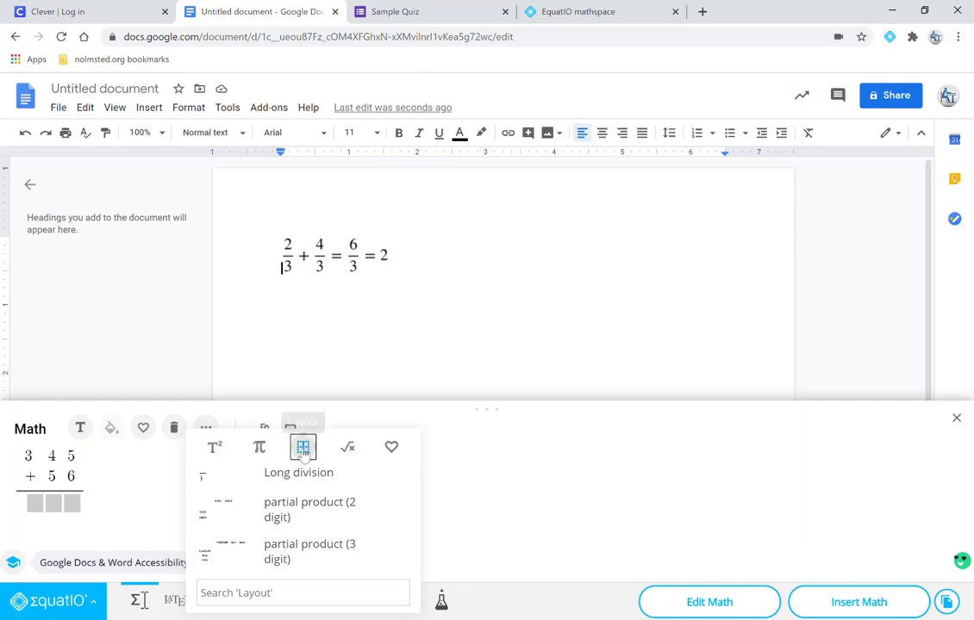
pyautogui.click(467, 468)
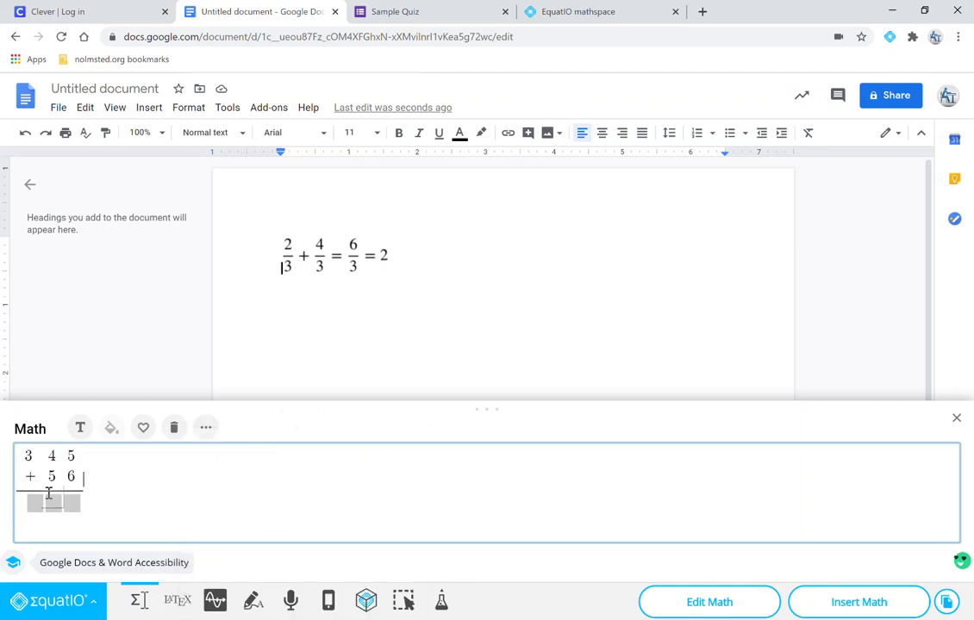
# - Fill in the answer row of the vertical addition template with 401
pyautogui.click(78, 507)
pyautogui.write('1')
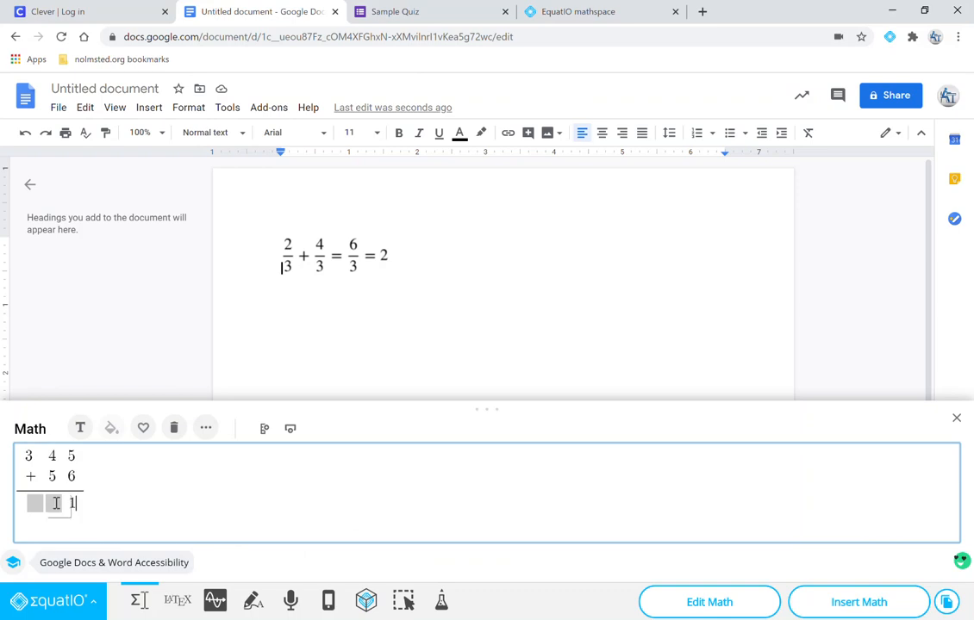
pyautogui.write('01')
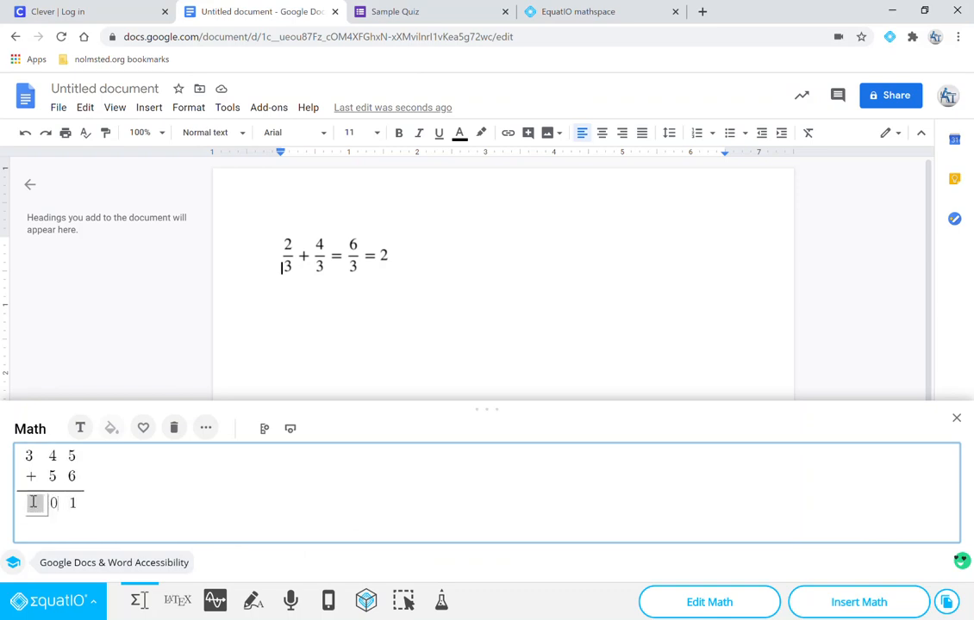
pyautogui.write('4')
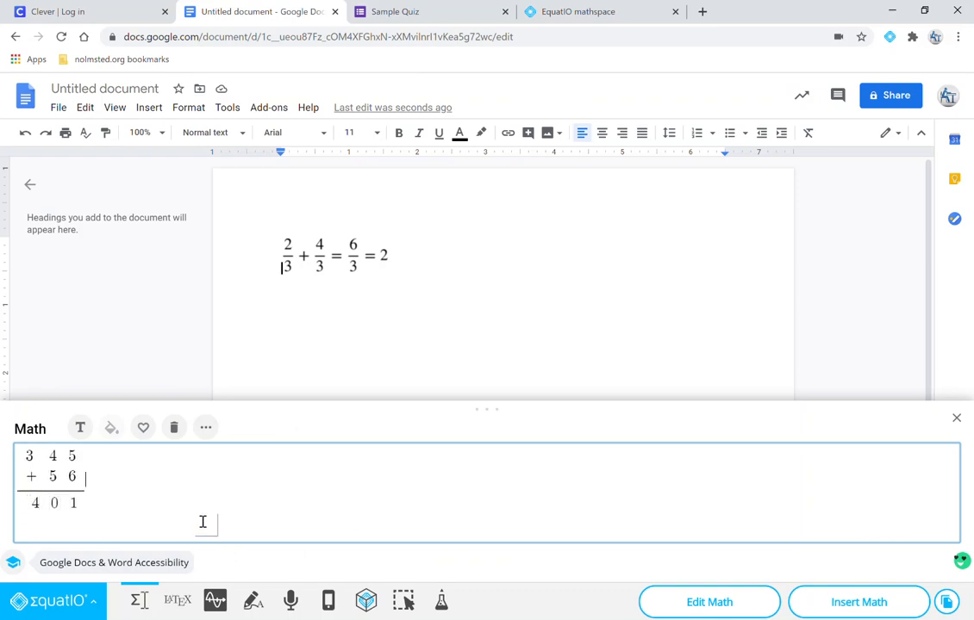
# - Insert the completed vertical addition into the document and delete the fraction equation beside it
pyautogui.click(858, 602)
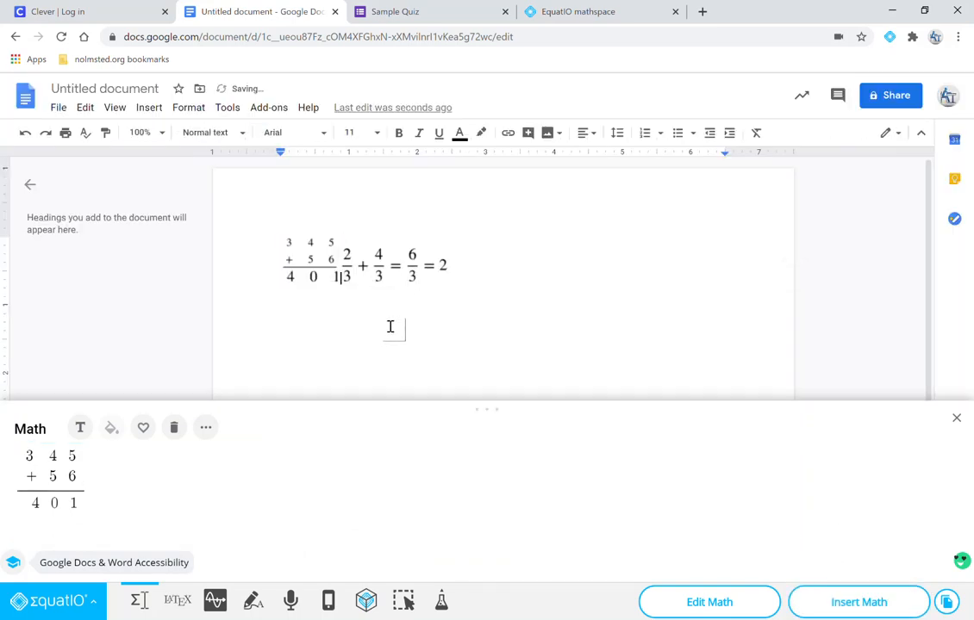
pyautogui.press('BackSpace')
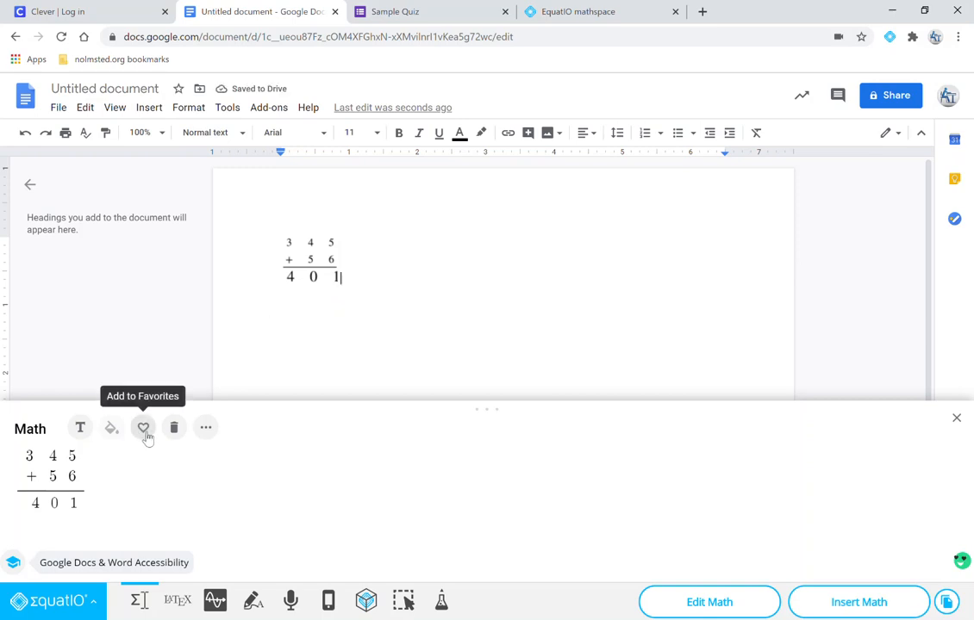
pyautogui.click(205, 427)
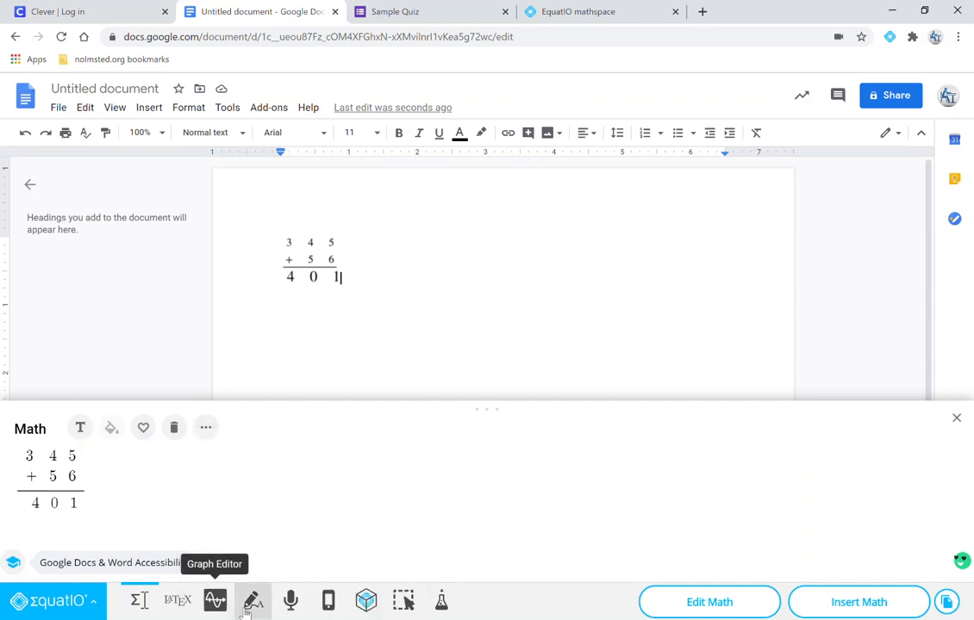
# - Handwrite the vertical addition 123 + 52 with an answer line beneath it, using handwriting recognition
pyautogui.click(253, 604)
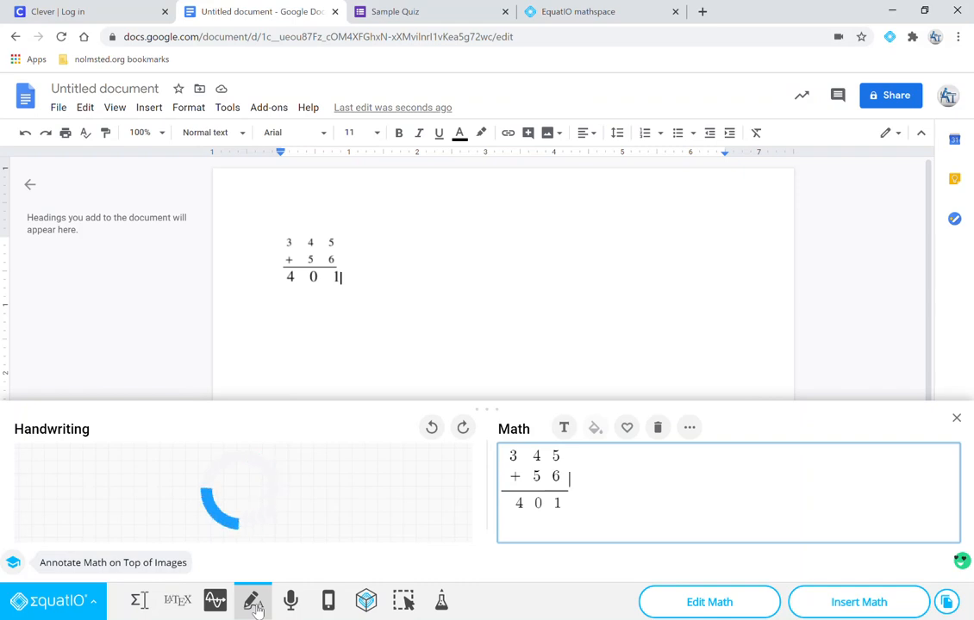
pyautogui.click(119, 451)
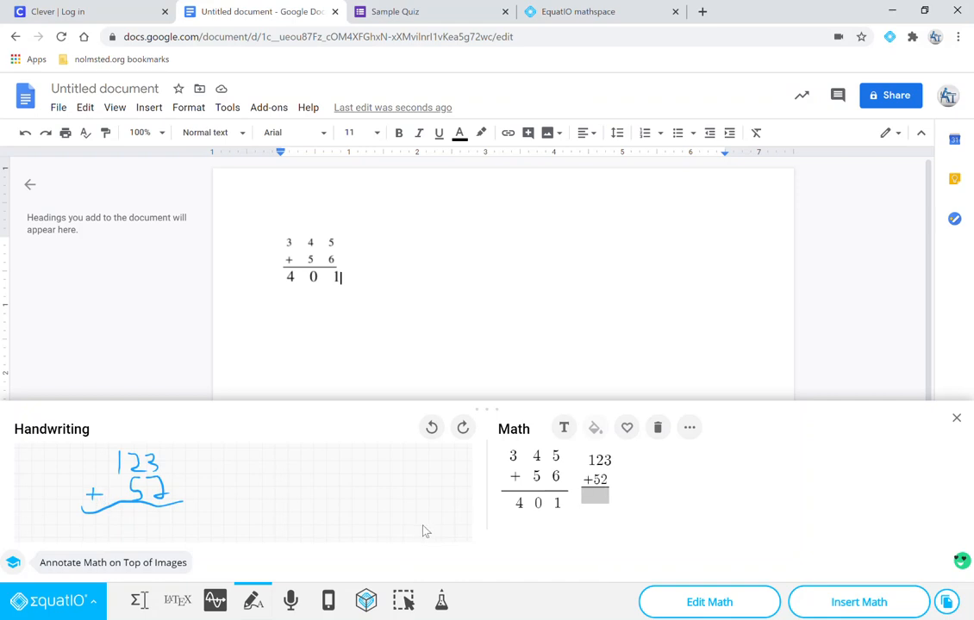
pyautogui.click(578, 498)
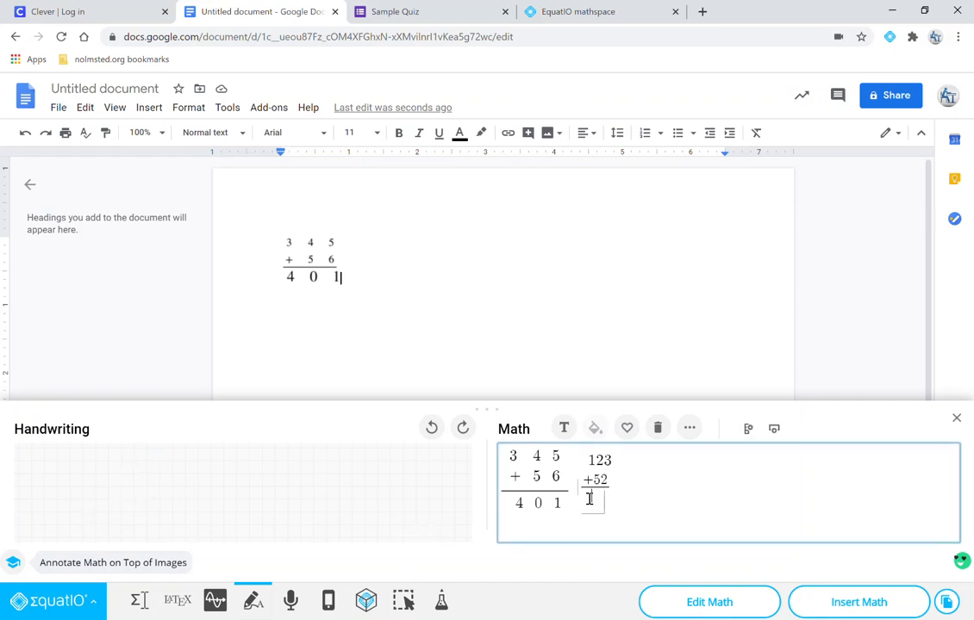
pyautogui.click(603, 482)
# - Switch to speech input and erase both vertical additions from the equation editor
pyautogui.click(291, 602)
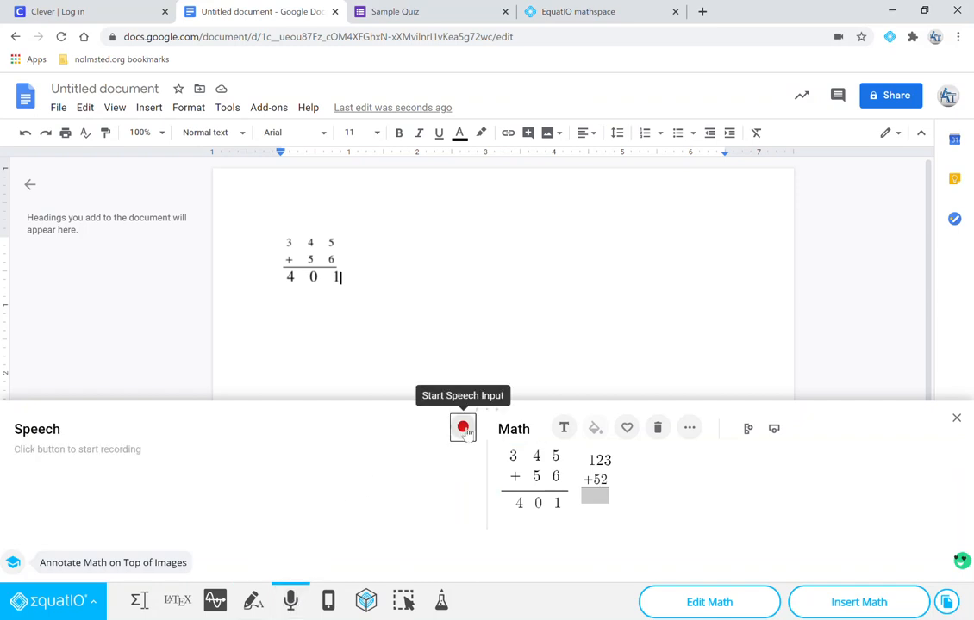
pyautogui.click(619, 498)
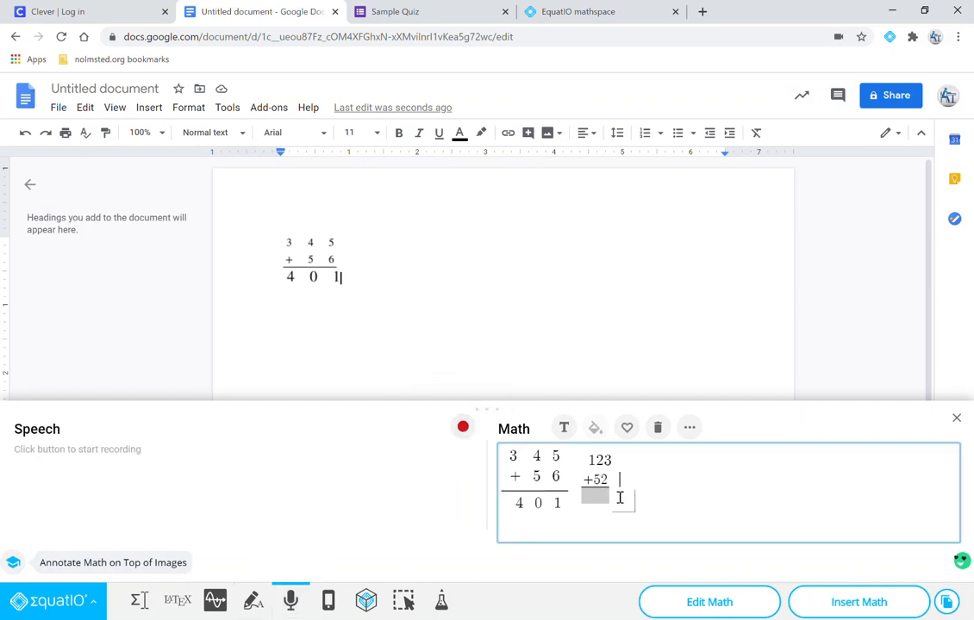
pyautogui.press('BackSpace')
pyautogui.press('BackSpace')
pyautogui.press('BackSpace')
pyautogui.press('BackSpace')
pyautogui.press('BackSpace')
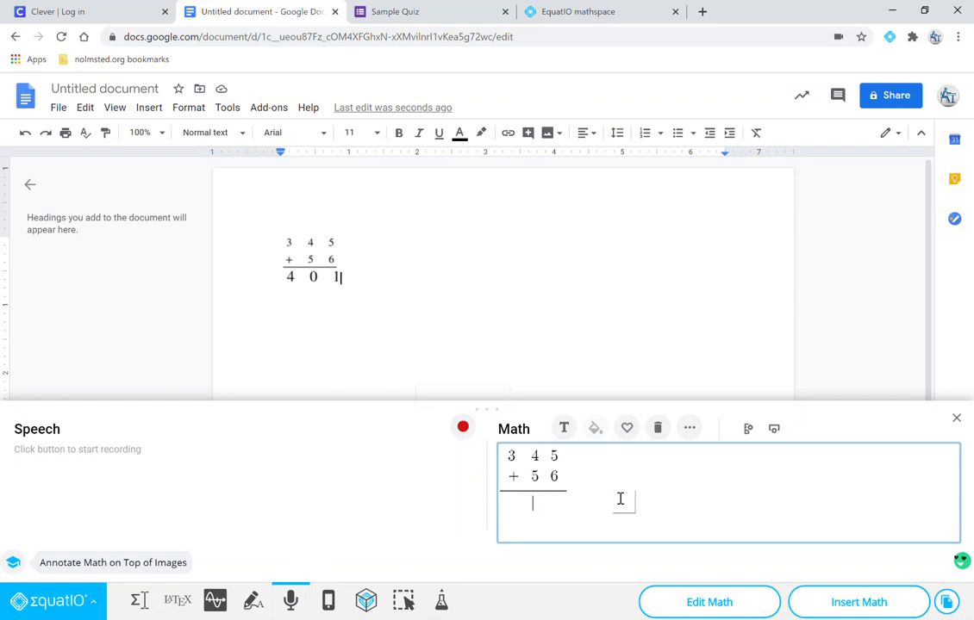
pyautogui.press('BackSpace')
pyautogui.press('BackSpace')
pyautogui.press('BackSpace')
pyautogui.press('BackSpace')
pyautogui.press('BackSpace')
pyautogui.press('BackSpace')
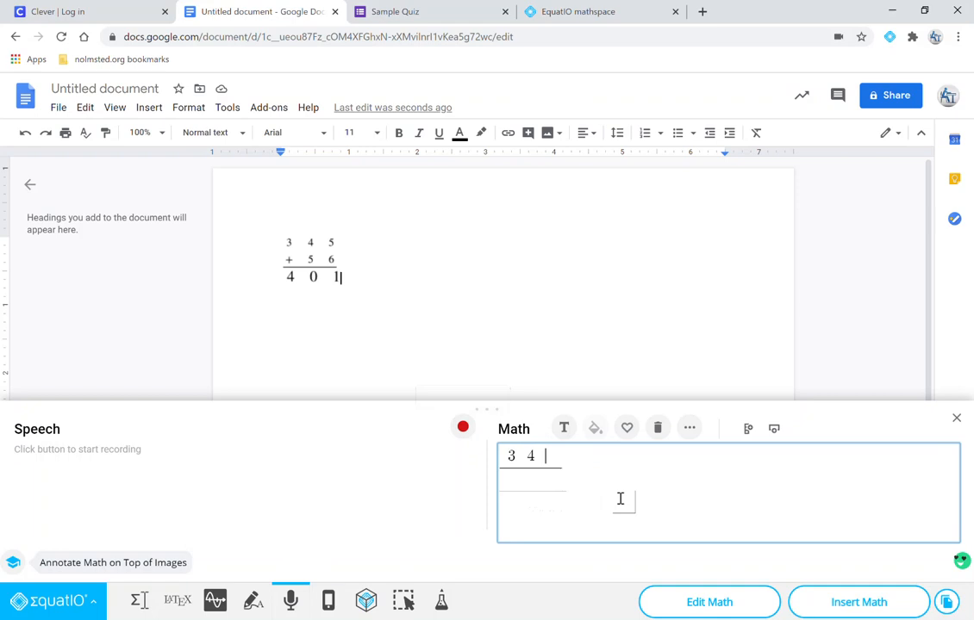
pyautogui.press('BackSpace')
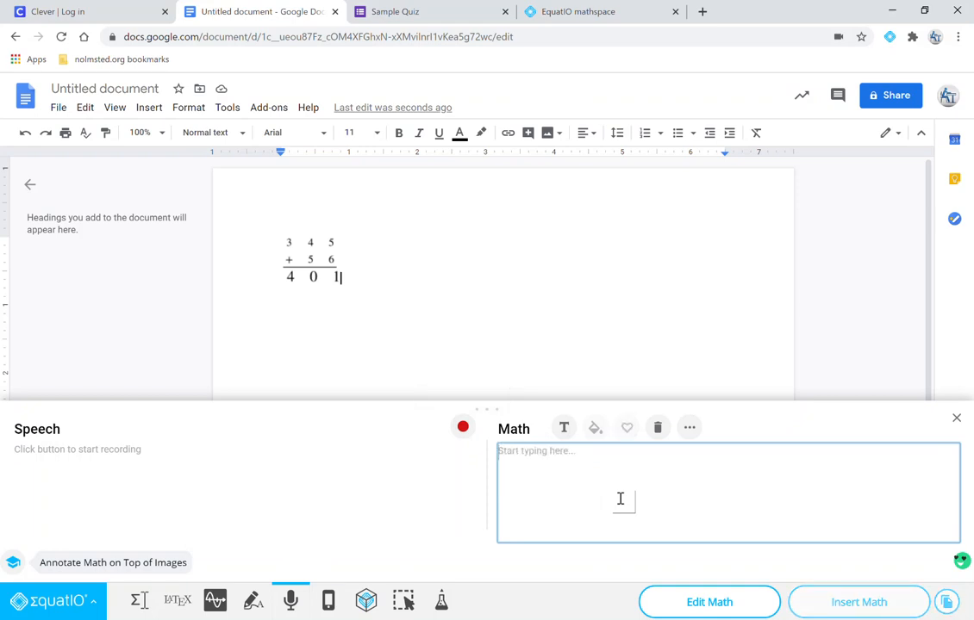
# - Dictate the equation 2/3 + 5/6 =, insert it into the document after the vertical addition, and stop the speech recording
pyautogui.click(463, 427)
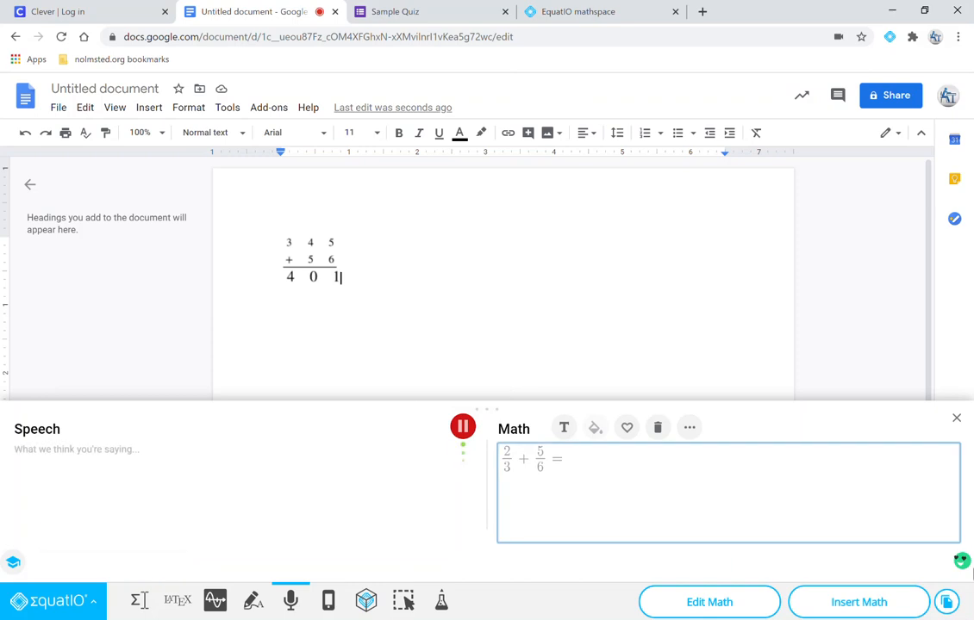
pyautogui.click(888, 608)
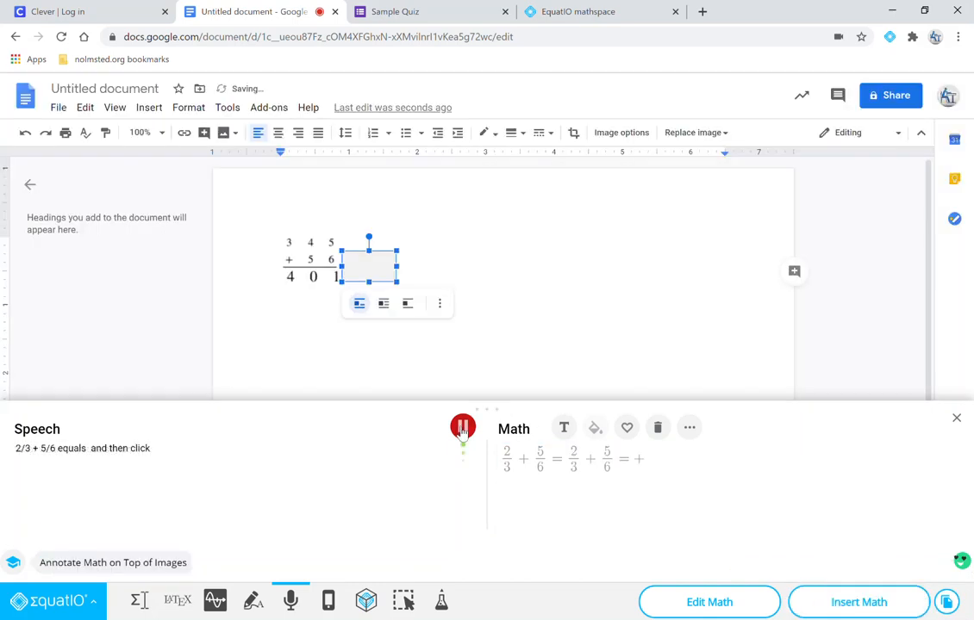
pyautogui.click(463, 431)
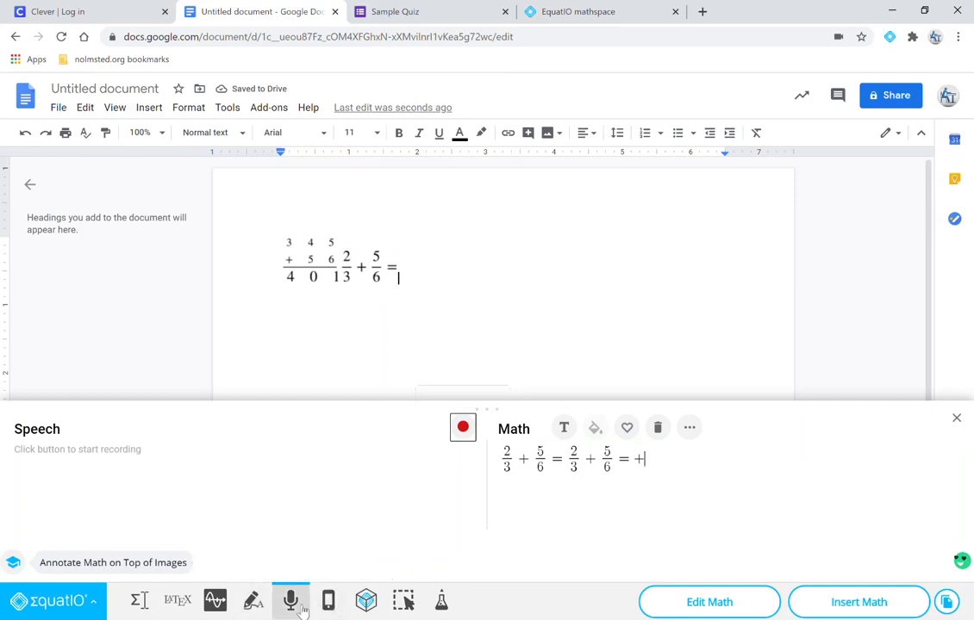
# - Open a new EquatIO mathspace and draw 3 + 6 in large freehand strokes across the canvas
pyautogui.click(366, 602)
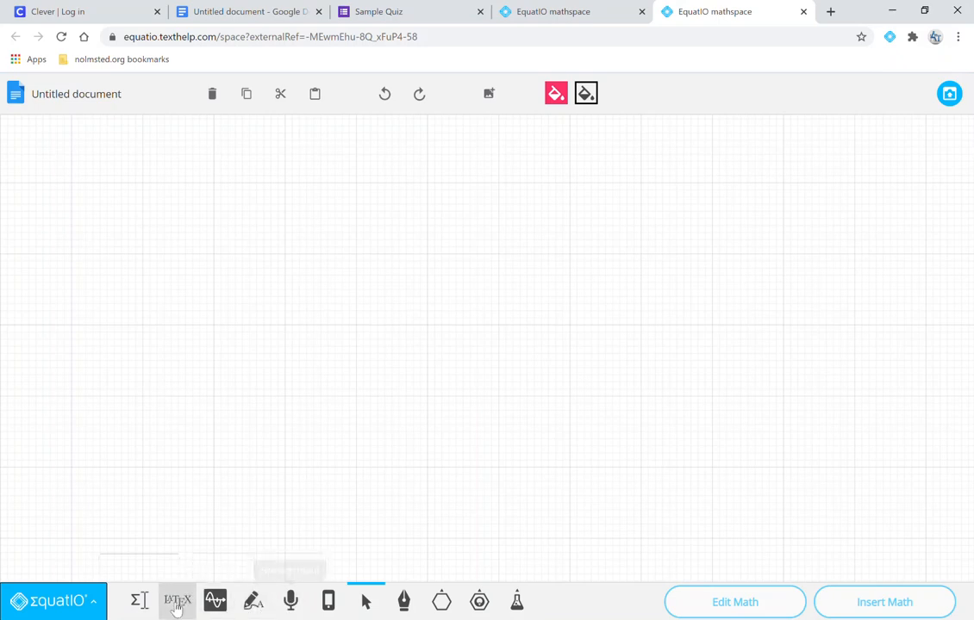
pyautogui.click(403, 602)
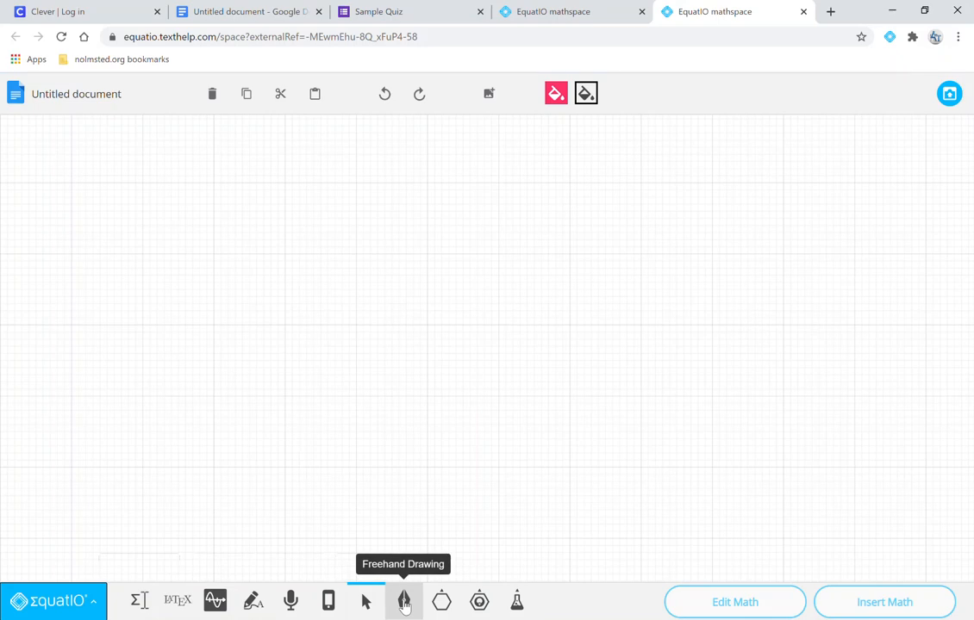
pyautogui.moveTo(214, 230)
pyautogui.mouseDown()
pyautogui.moveTo(329, 311)
pyautogui.moveTo(382, 387)
pyautogui.moveTo(226, 376)
pyautogui.mouseUp()
pyautogui.moveTo(420, 300); pyautogui.dragTo(430, 388)
pyautogui.moveTo(403, 320); pyautogui.dragTo(489, 328)
pyautogui.moveTo(516, 225); pyautogui.dragTo(582, 411)
pyautogui.moveTo(617, 367); pyautogui.dragTo(520, 380)
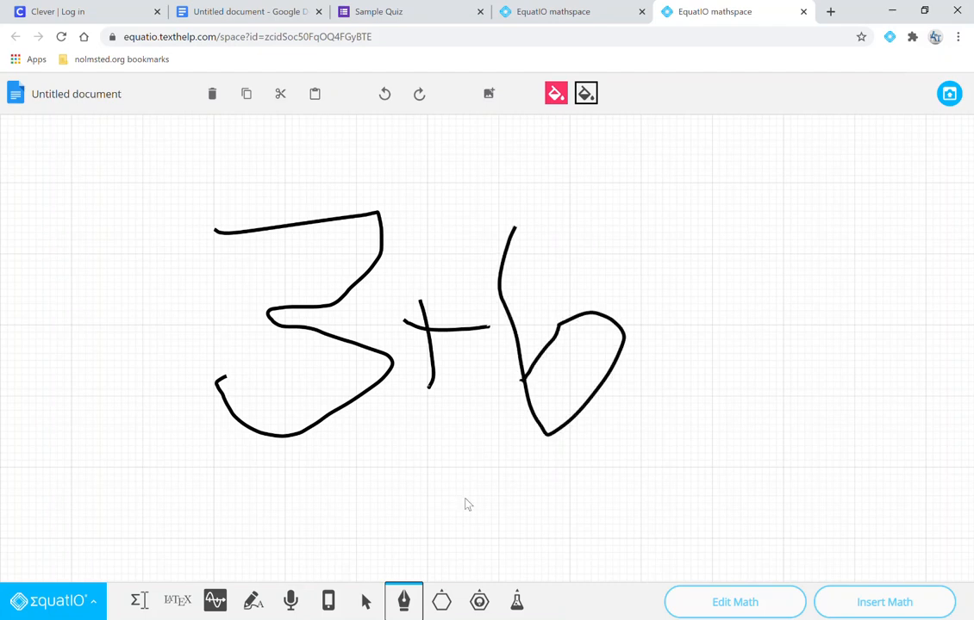
# - Find the Fraction Circle (8 Sector) in the full shape list and draw it on the canvas above and beside the handwritten 6
pyautogui.click(441, 602)
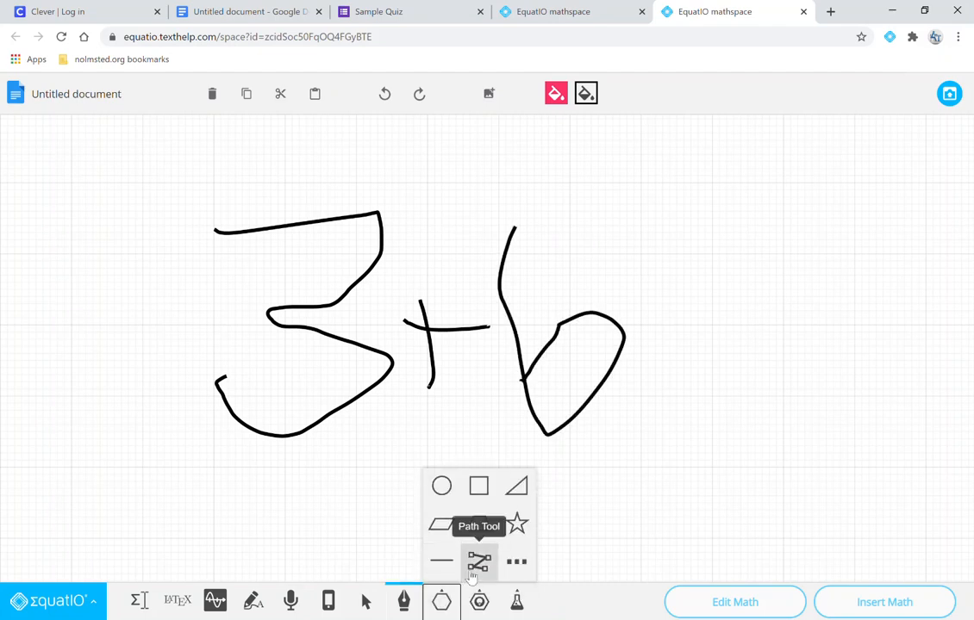
pyautogui.click(516, 573)
pyautogui.scroll(-3, 515, 506)
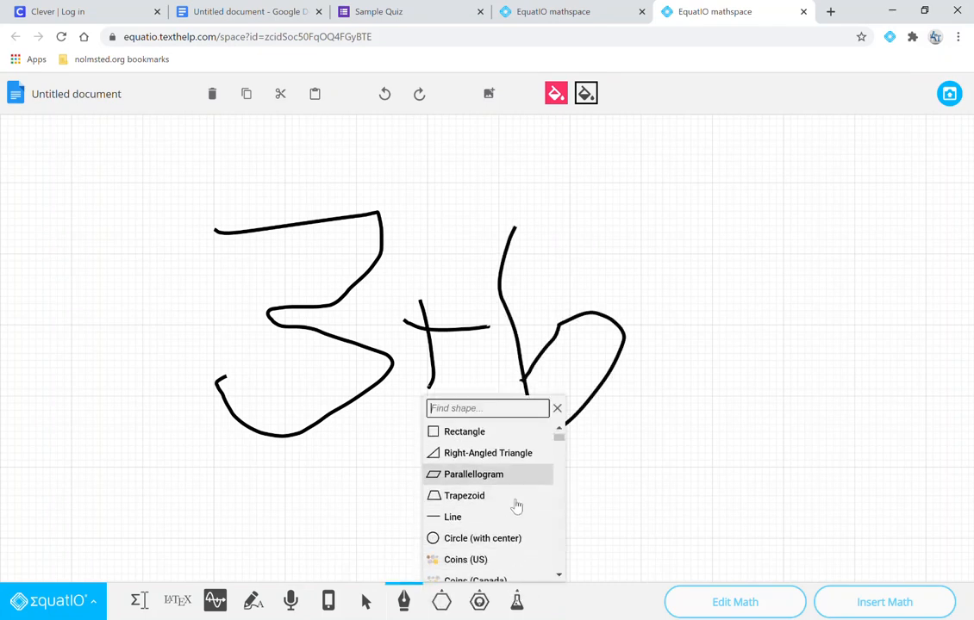
pyautogui.scroll(-3, 471, 482)
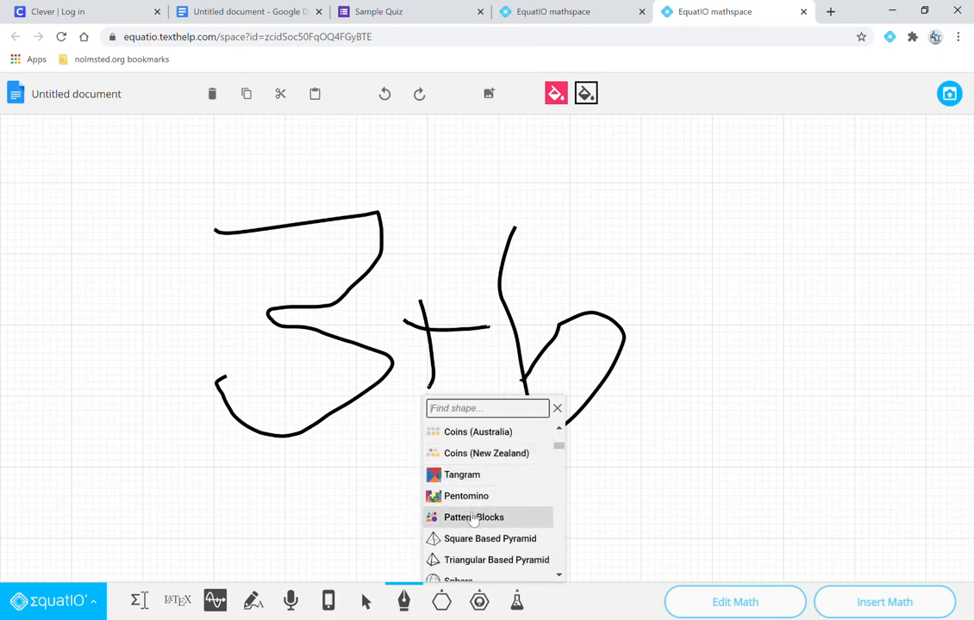
pyautogui.scroll(-3, 474, 522)
pyautogui.scroll(-4, 465, 499)
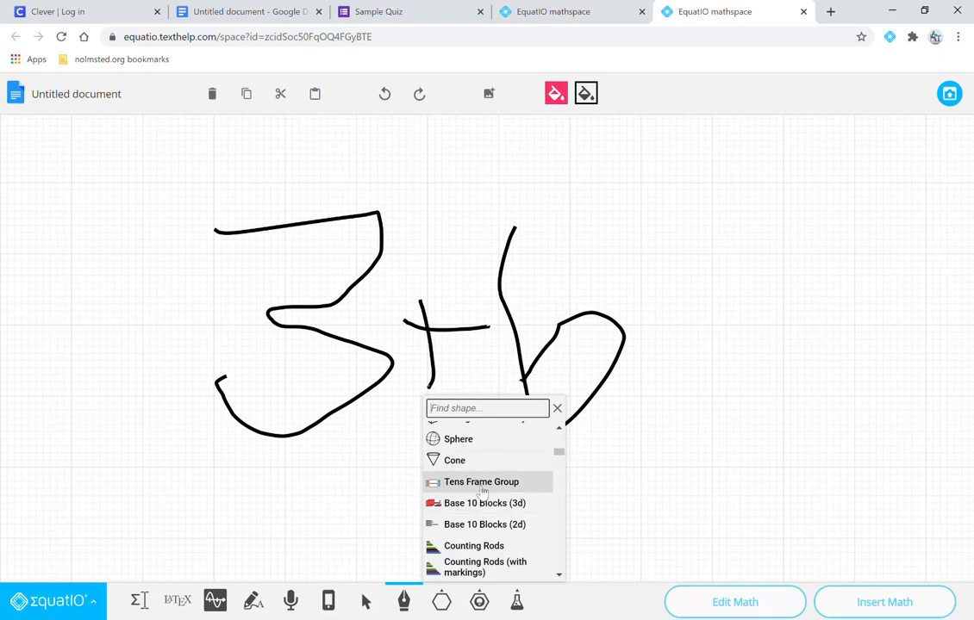
pyautogui.scroll(-1, 488, 524)
pyautogui.scroll(-2, 473, 525)
pyautogui.scroll(-2, 472, 534)
pyautogui.scroll(-5, 472, 535)
pyautogui.scroll(-8, 471, 536)
pyautogui.scroll(-2, 472, 539)
pyautogui.scroll(5, 471, 539)
pyautogui.scroll(-6, 471, 541)
pyautogui.scroll(-10, 472, 540)
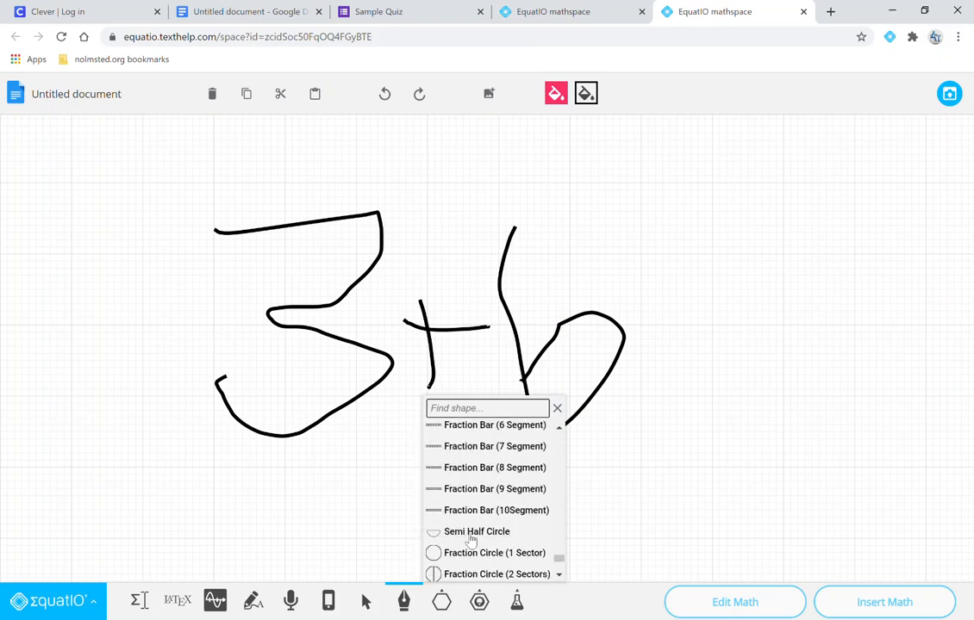
pyautogui.scroll(-3, 471, 539)
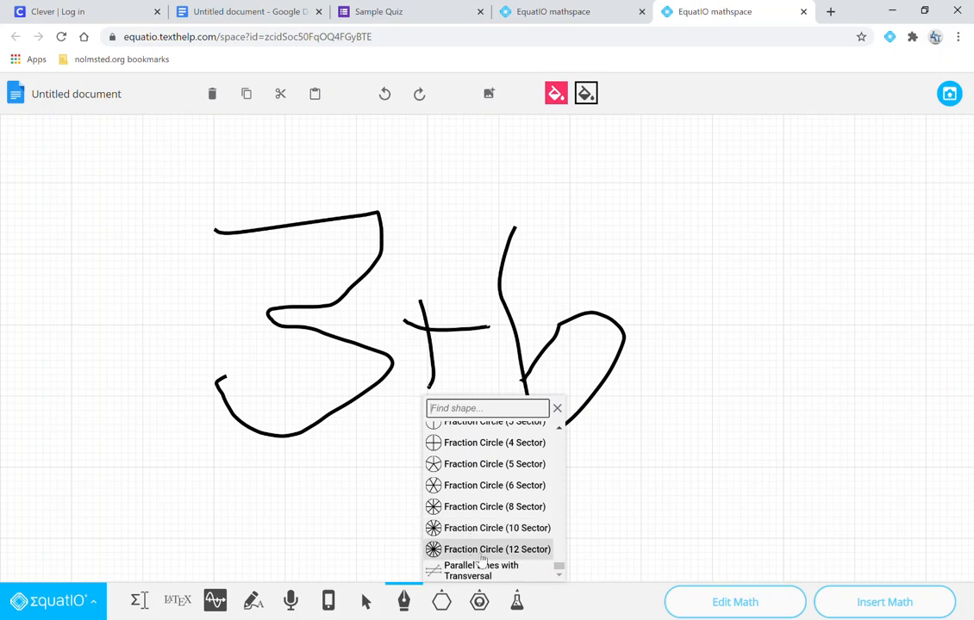
pyautogui.click(461, 507)
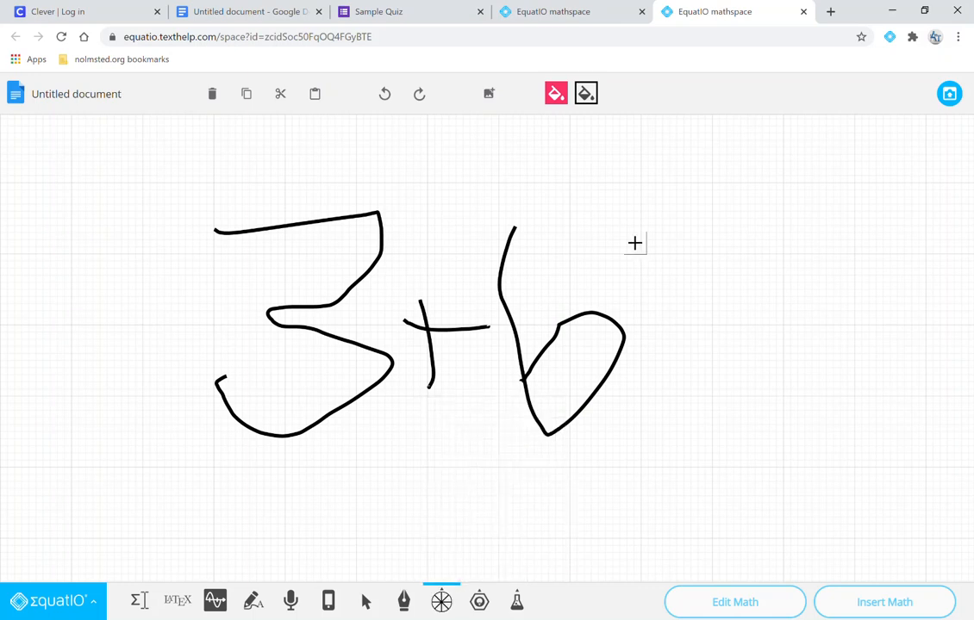
pyautogui.moveTo(604, 141); pyautogui.dragTo(661, 289)
pyautogui.click(675, 404)
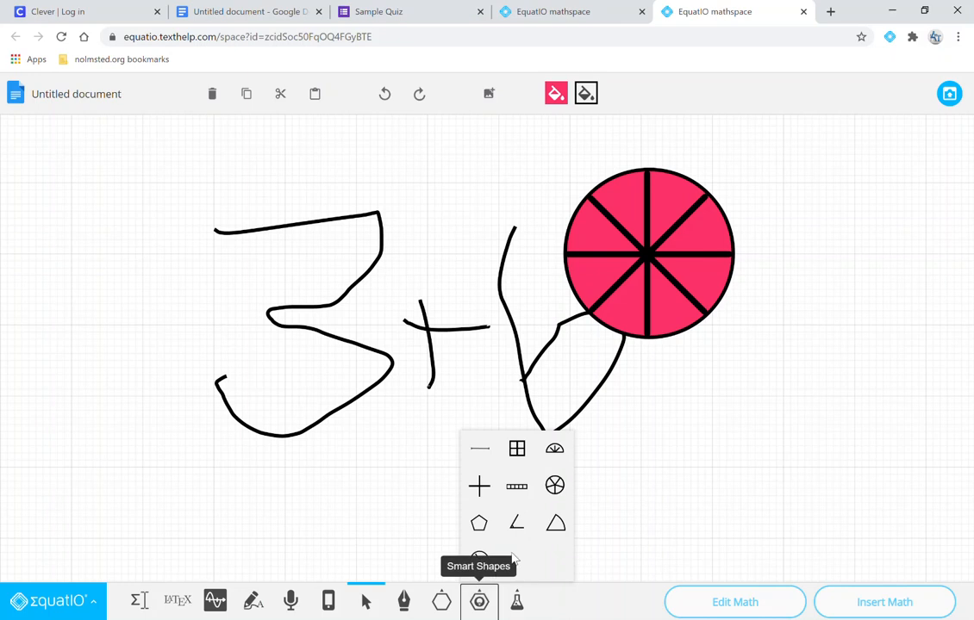
# - Draw a smart-shape protractor on the canvas below the handwritten 6
pyautogui.click(556, 449)
pyautogui.moveTo(446, 475); pyautogui.dragTo(713, 554)
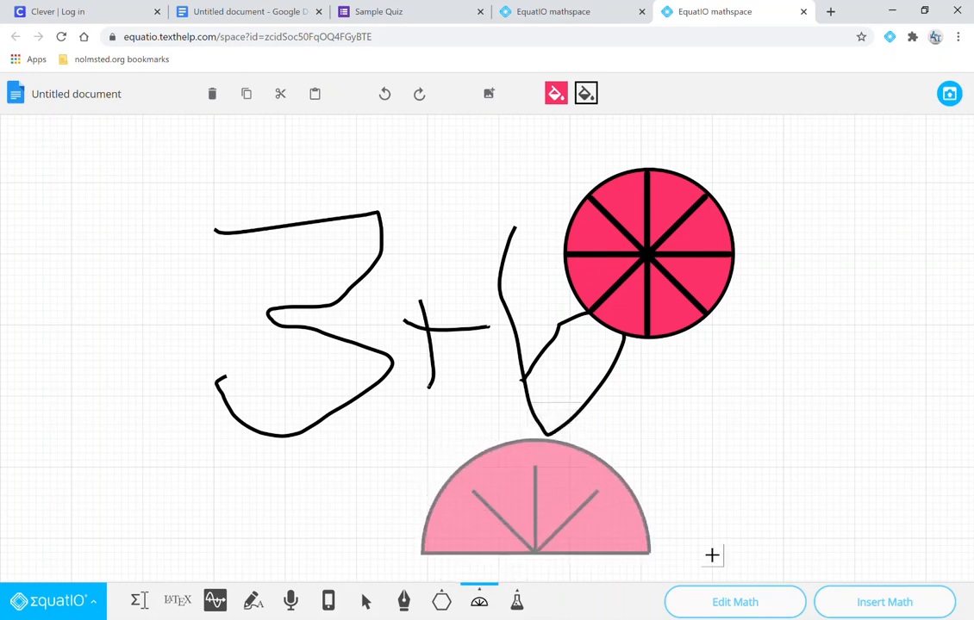
pyautogui.click(478, 604)
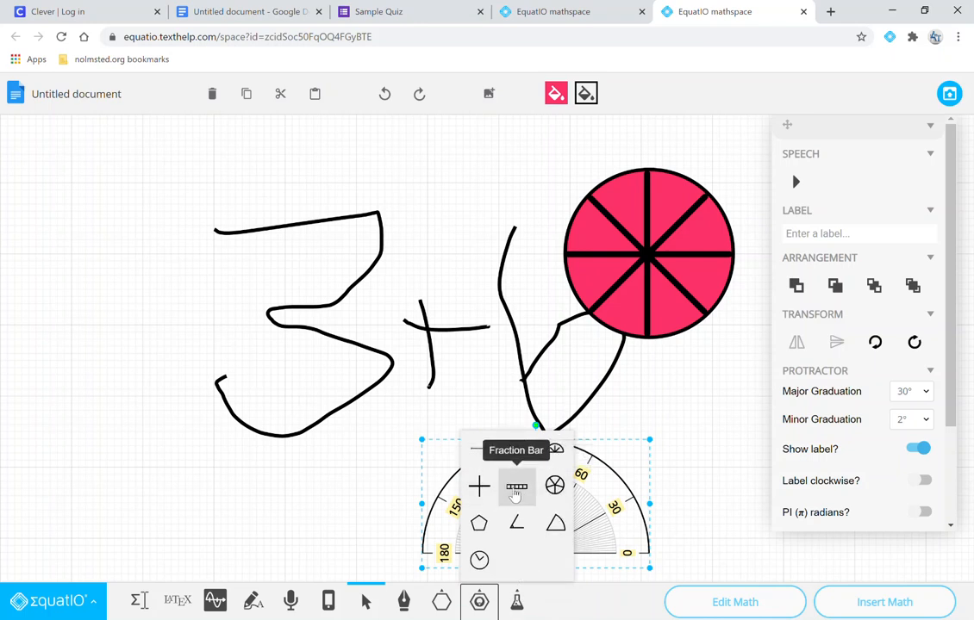
pyautogui.click(675, 520)
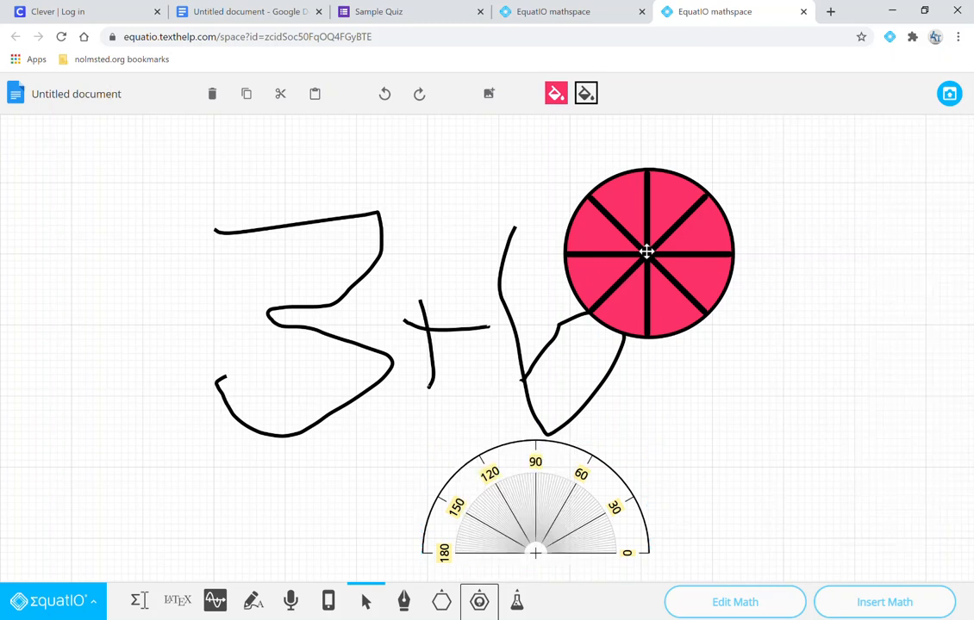
# - Move the fraction circle and the protractor to the right of the handwritten 6 and insert the mathspace drawing into the document
pyautogui.moveTo(646, 251); pyautogui.dragTo(746, 233)
pyautogui.moveTo(531, 510); pyautogui.dragTo(724, 502)
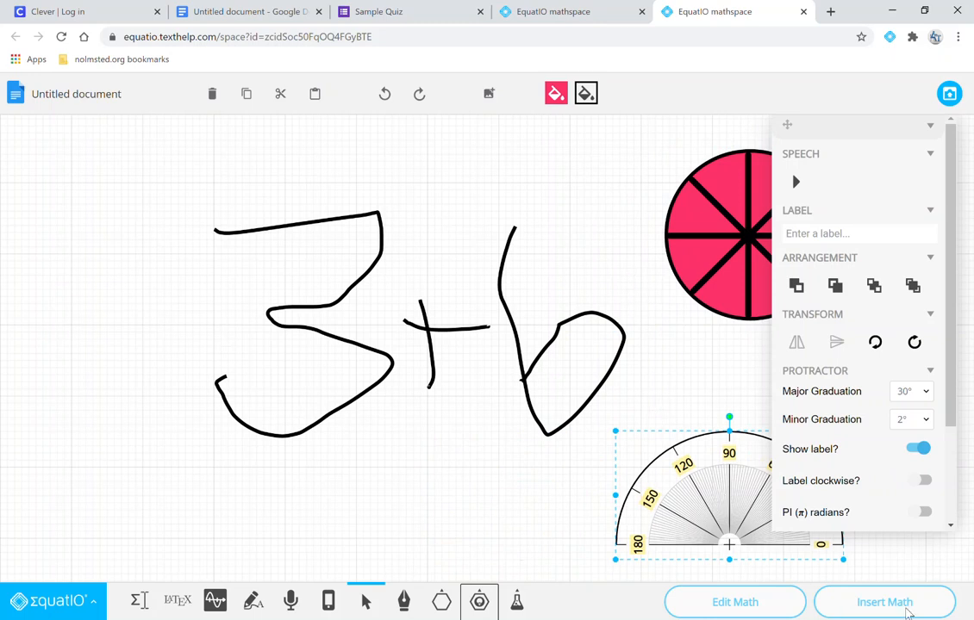
pyautogui.click(949, 95)
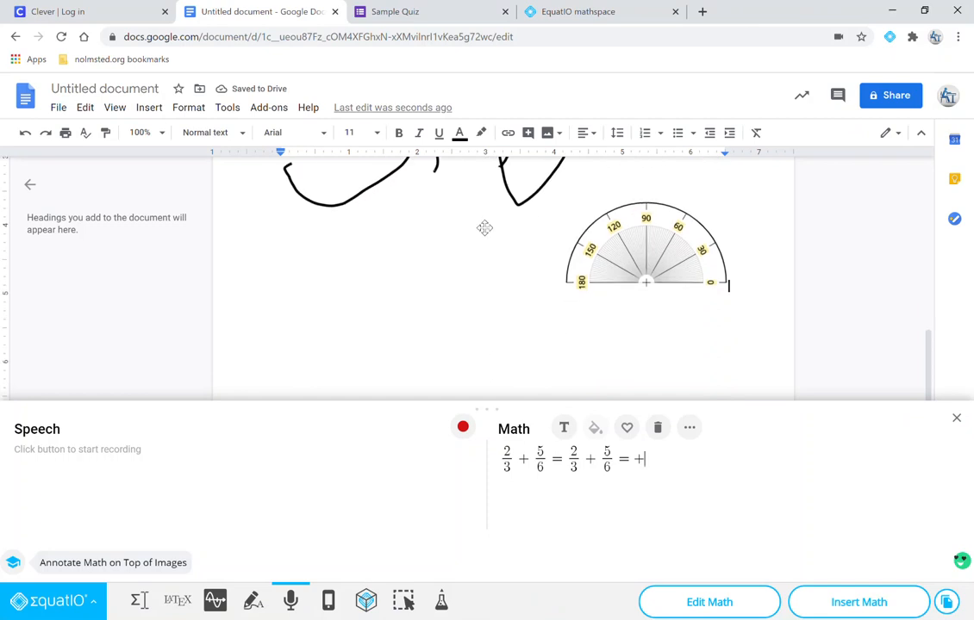
# - Select the inserted mathspace drawing in the document, review it, and close the speech and math editor
pyautogui.click(484, 227)
pyautogui.scroll(3, 603, 302)
pyautogui.scroll(-1, 651, 322)
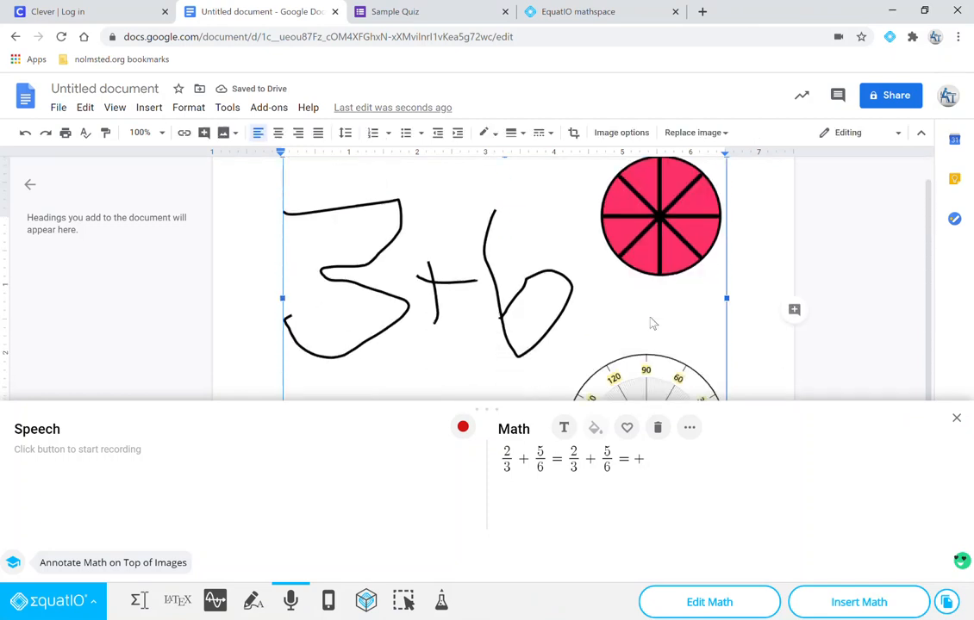
pyautogui.scroll(-1, 652, 323)
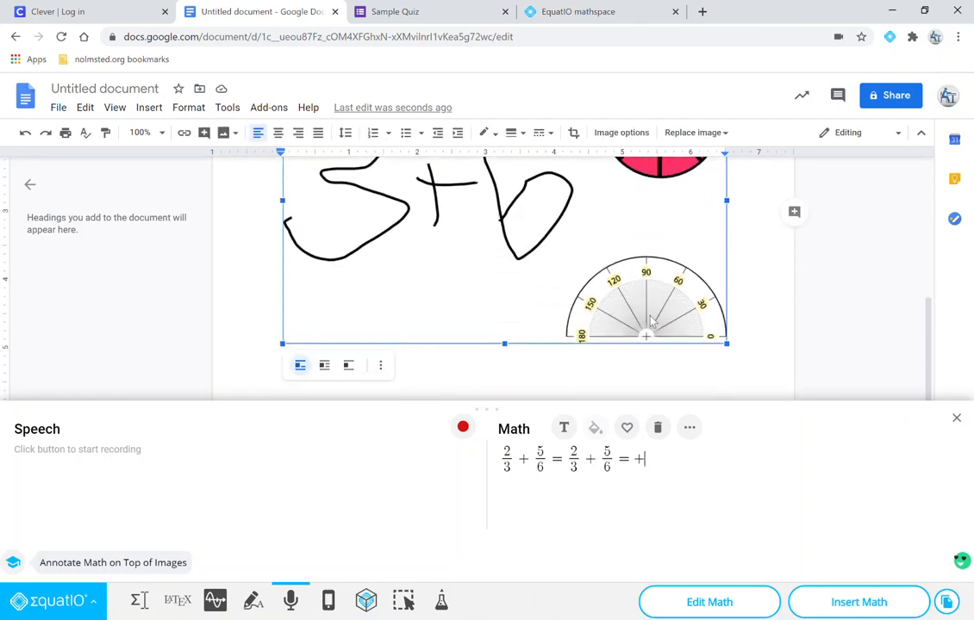
pyautogui.click(955, 418)
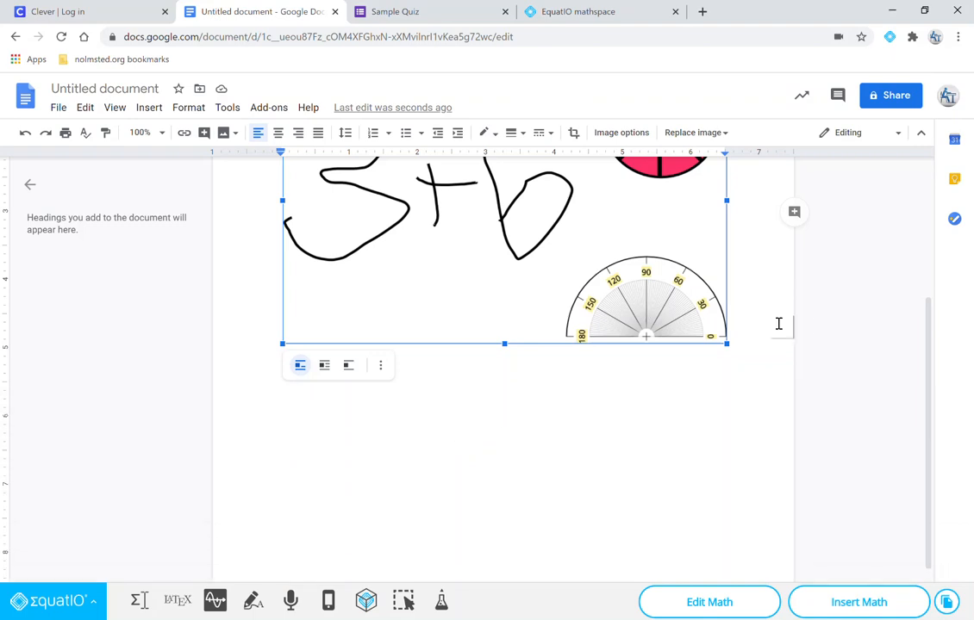
pyautogui.scroll(2, 684, 337)
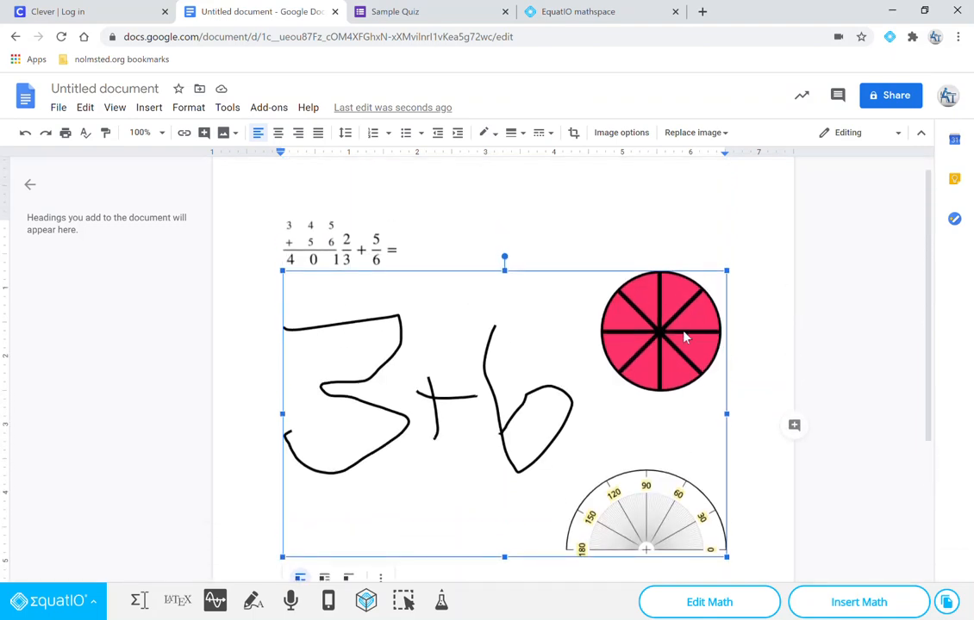